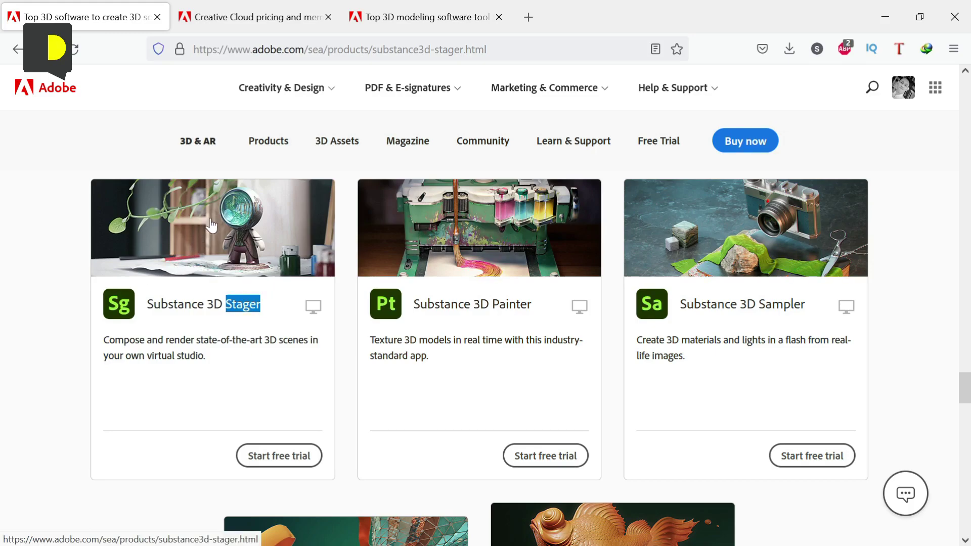
Step: Review the individual 3D and AR plans and their prices on the Creative Cloud pricing page
{"action": "left_click", "coordinate": [257, 26]}
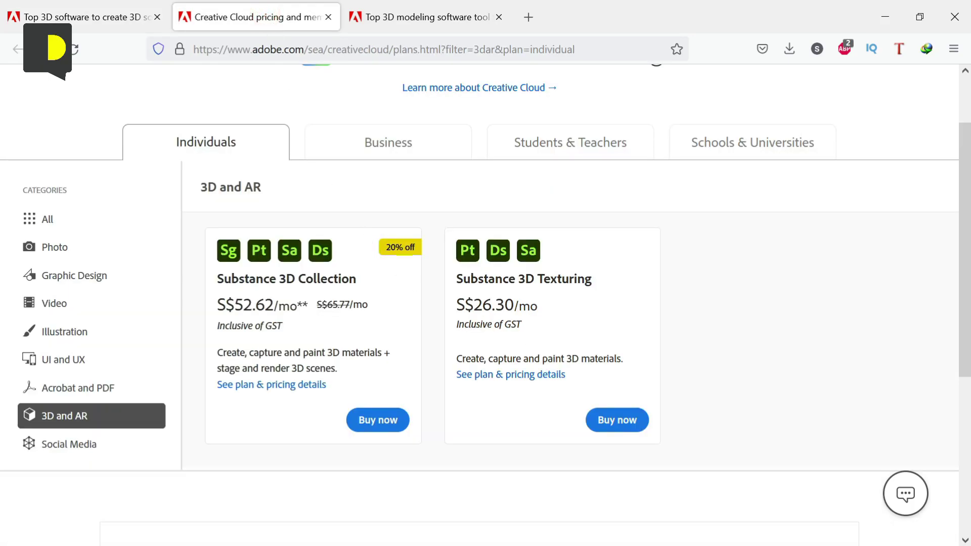
{"action": "scroll", "coordinate": [434, 350], "scroll_direction": "down", "scroll_amount": 2}
{"action": "scroll", "coordinate": [433, 350], "scroll_direction": "up", "scroll_amount": 2}
{"action": "scroll", "coordinate": [434, 350], "scroll_direction": "down", "scroll_amount": 2}
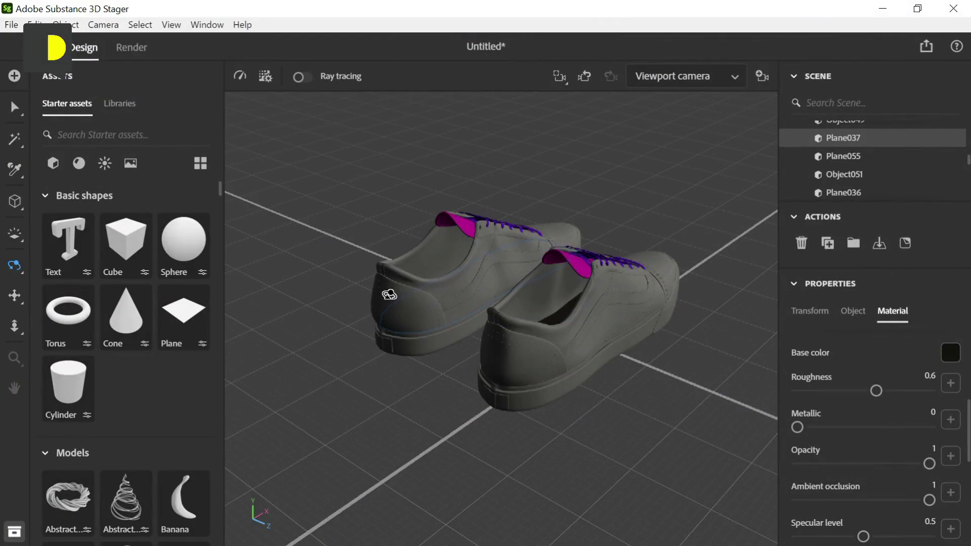
Step: Switch to Substance 3D Stager, inspect the shoes, and browse the starter assets from basic shapes and models to materials
{"action": "left_click_drag", "start_coordinate": [389, 294], "coordinate": [556, 368]}
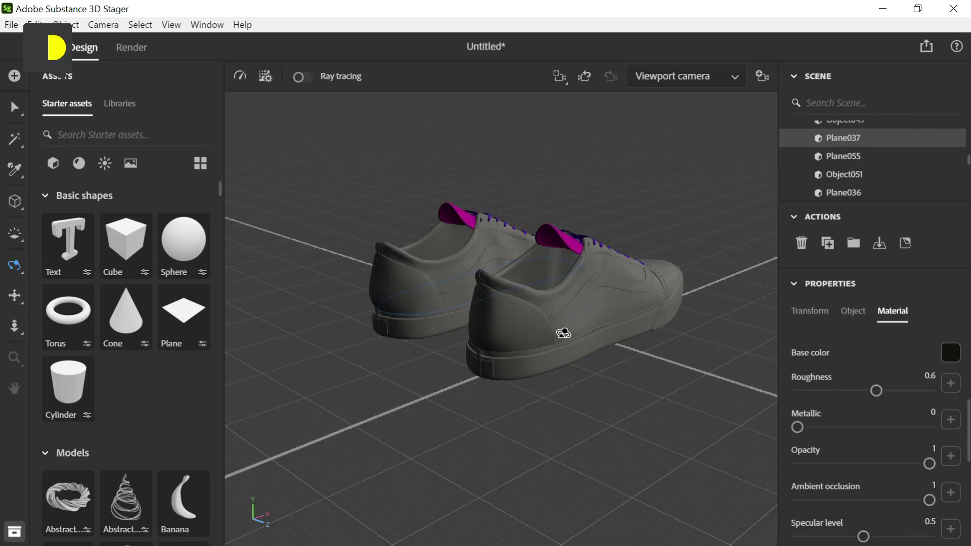
{"action": "left_click_drag", "start_coordinate": [535, 371], "coordinate": [577, 319]}
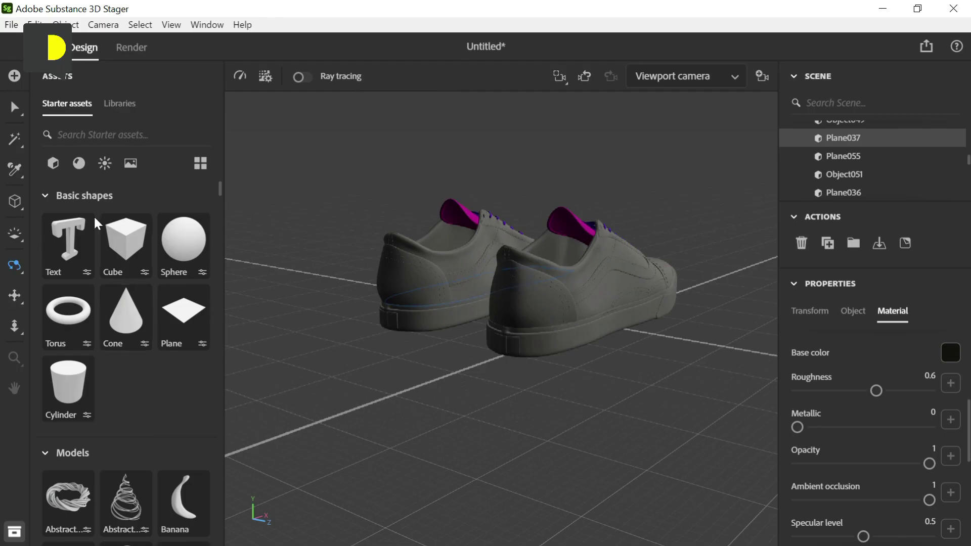
{"action": "scroll", "coordinate": [97, 225], "scroll_direction": "down", "scroll_amount": 5}
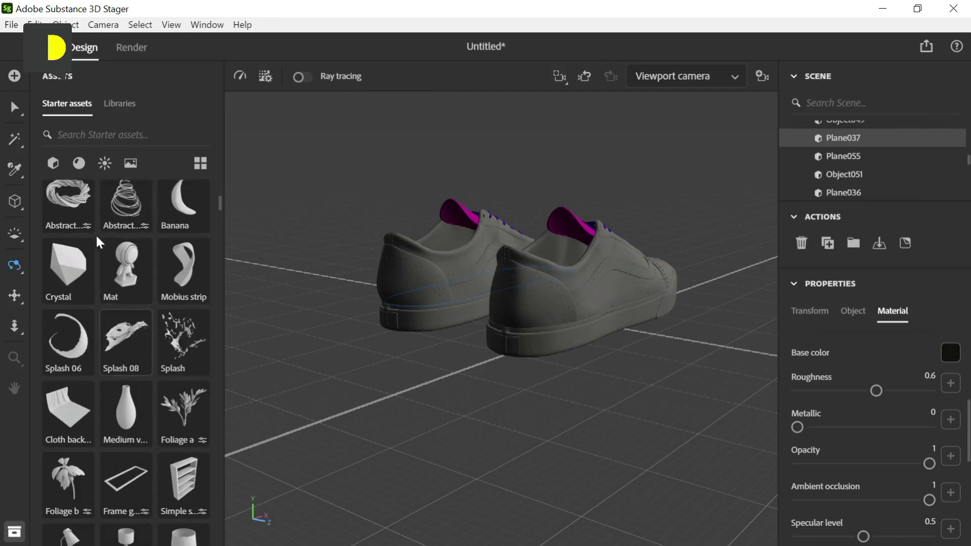
{"action": "scroll", "coordinate": [160, 356], "scroll_direction": "down", "scroll_amount": 8}
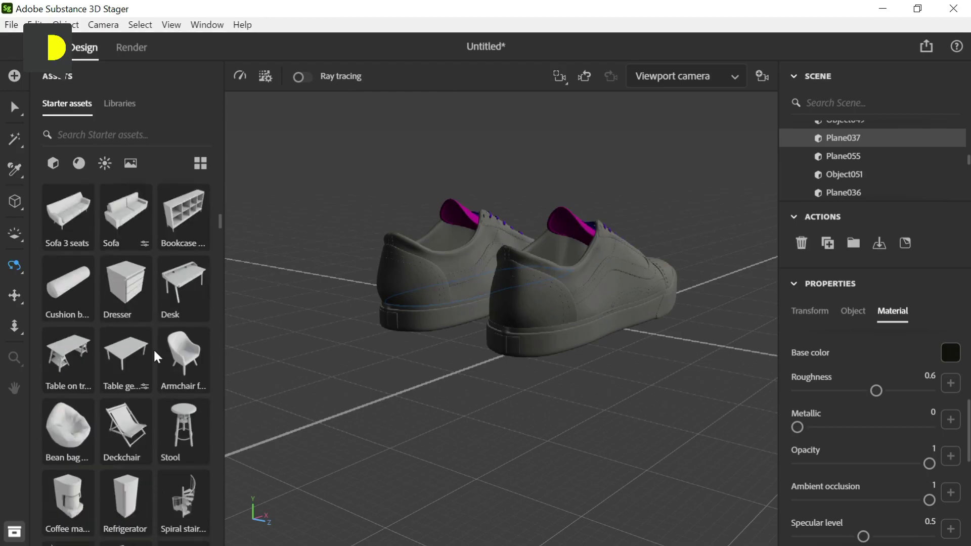
{"action": "scroll", "coordinate": [157, 357], "scroll_direction": "down", "scroll_amount": 15}
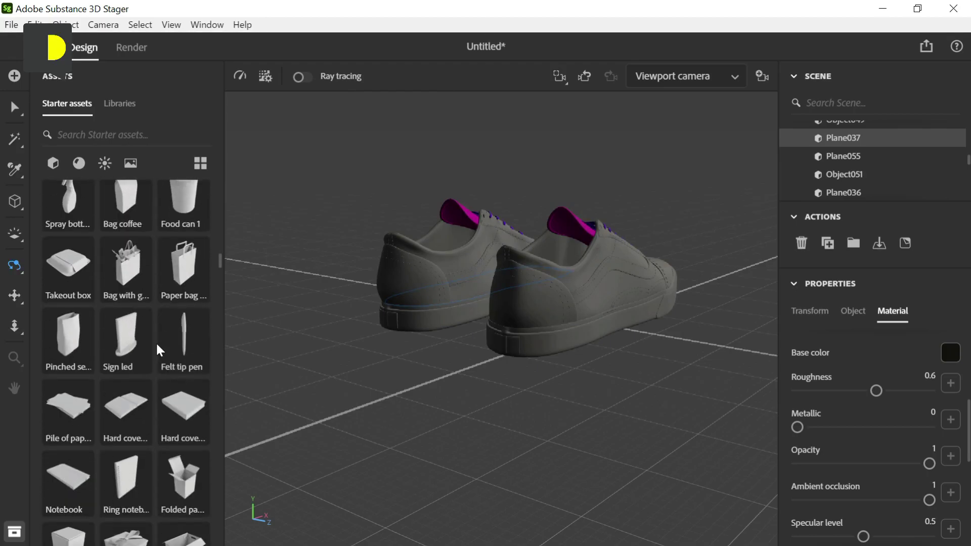
{"action": "scroll", "coordinate": [159, 350], "scroll_direction": "down", "scroll_amount": 10}
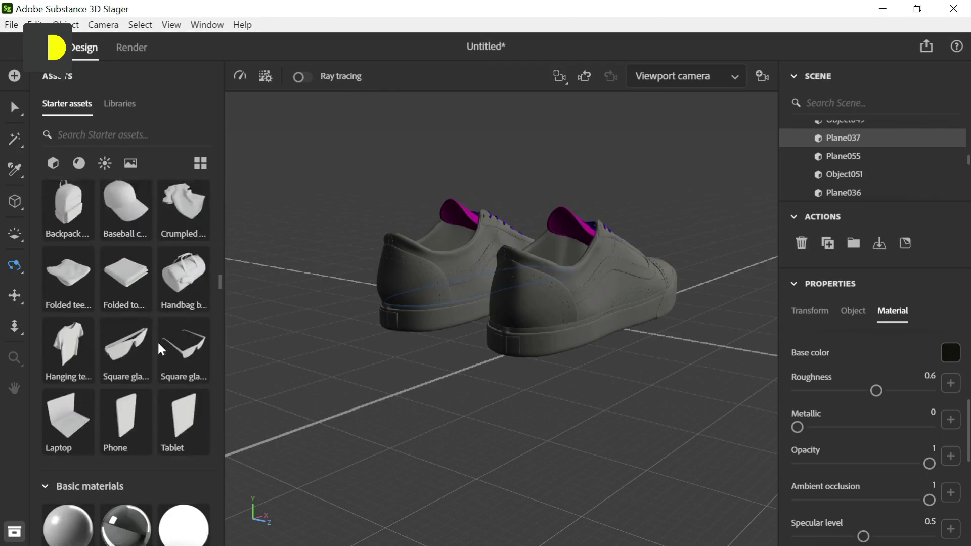
{"action": "scroll", "coordinate": [160, 349], "scroll_direction": "down", "scroll_amount": 6}
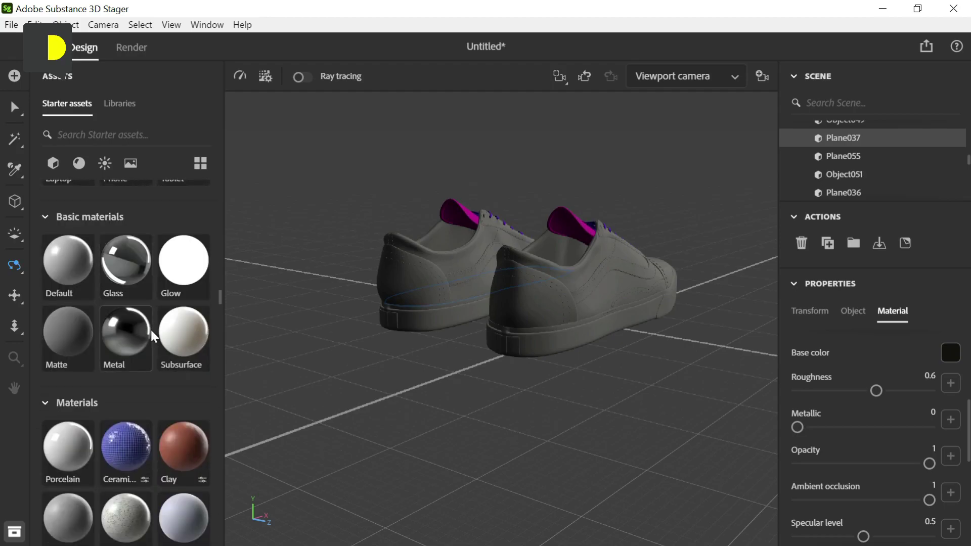
{"action": "scroll", "coordinate": [91, 308], "scroll_direction": "down", "scroll_amount": 5}
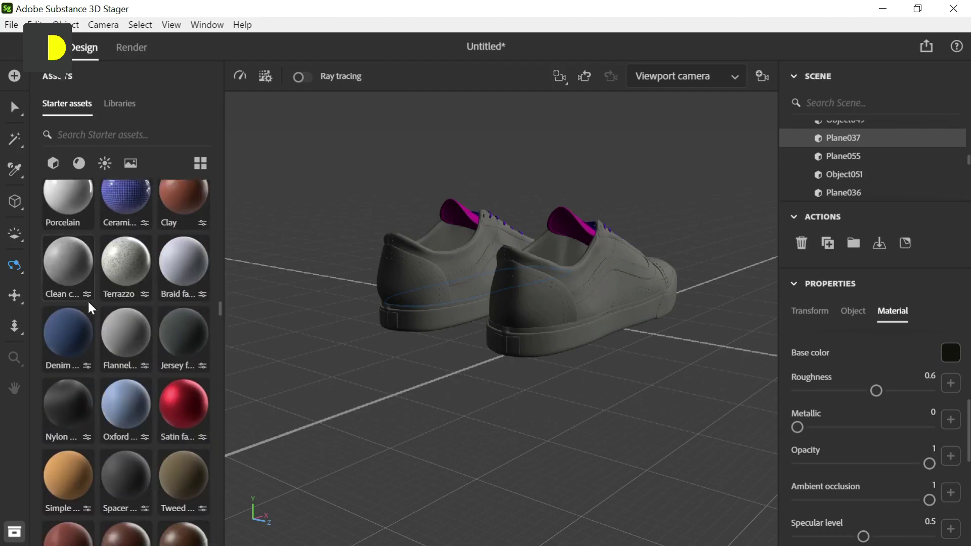
{"action": "scroll", "coordinate": [90, 307], "scroll_direction": "down", "scroll_amount": 2}
{"action": "scroll", "coordinate": [90, 306], "scroll_direction": "up", "scroll_amount": 15}
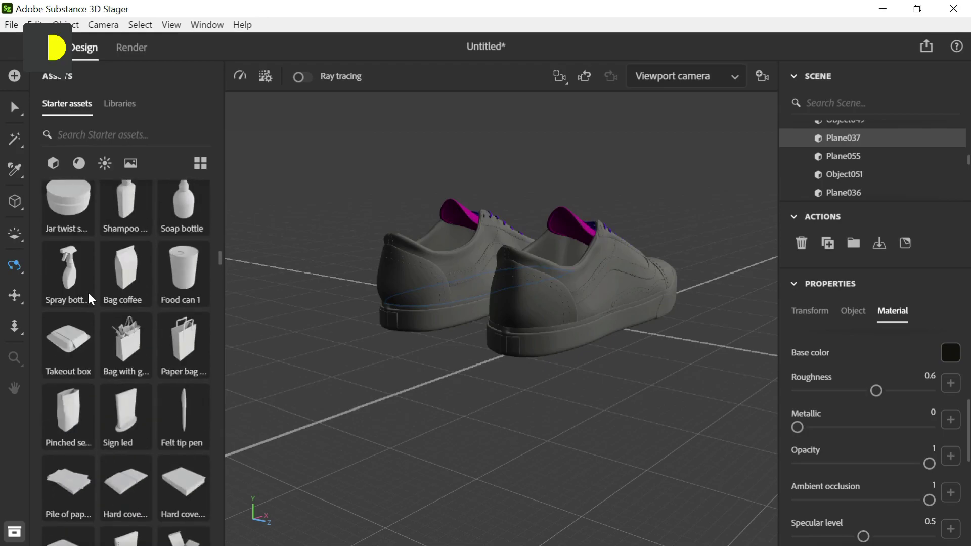
{"action": "scroll", "coordinate": [90, 300], "scroll_direction": "up", "scroll_amount": 10}
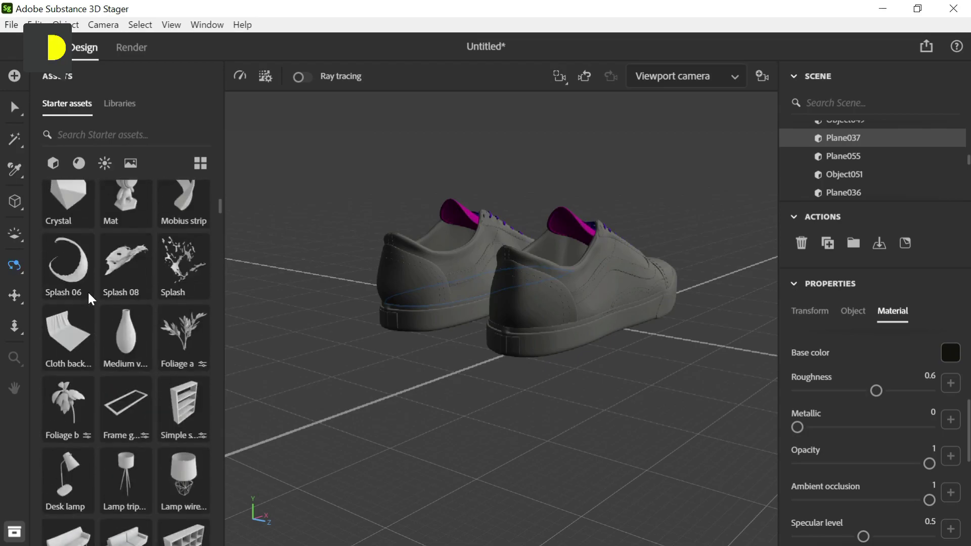
{"action": "scroll", "coordinate": [90, 299], "scroll_direction": "up", "scroll_amount": 4}
{"action": "scroll", "coordinate": [90, 300], "scroll_direction": "up", "scroll_amount": 3}
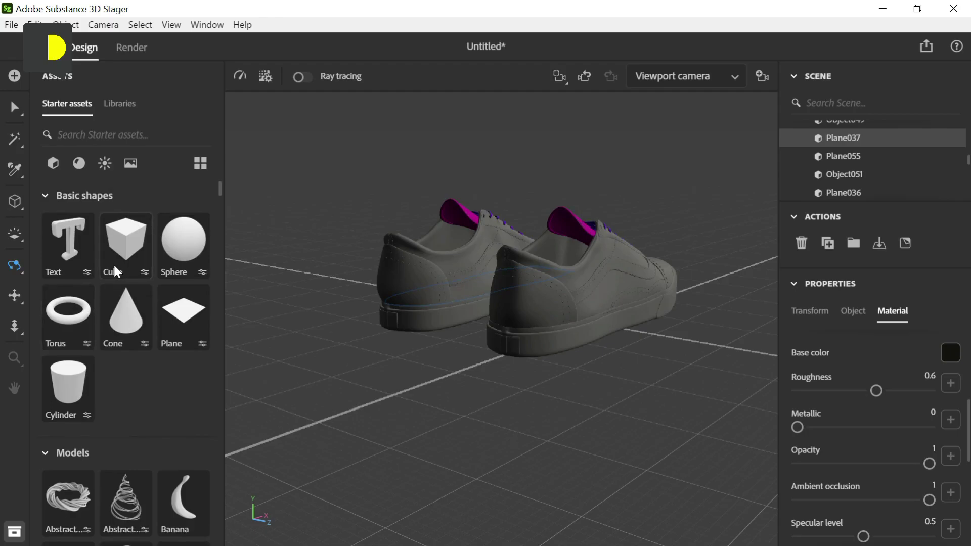
{"action": "scroll", "coordinate": [152, 303], "scroll_direction": "down", "scroll_amount": 4}
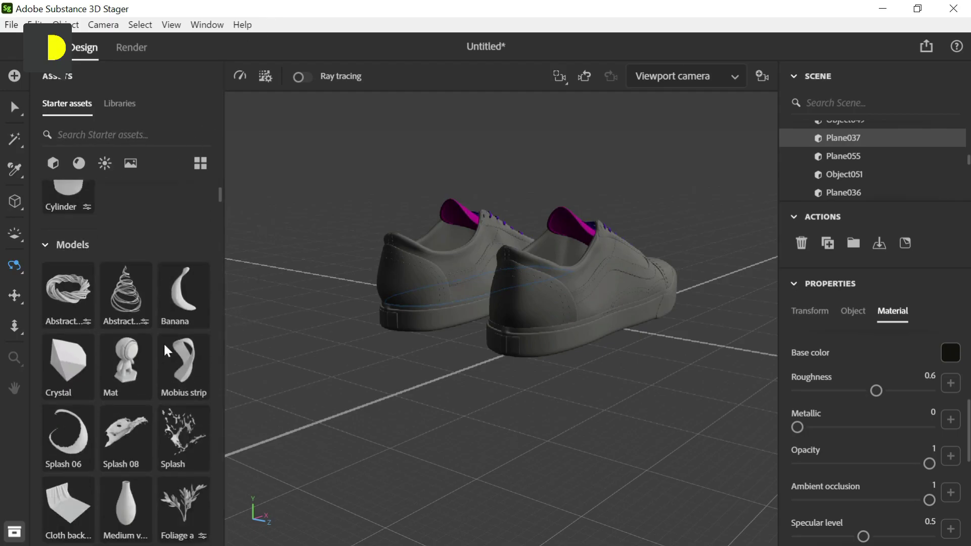
{"action": "scroll", "coordinate": [152, 338], "scroll_direction": "down", "scroll_amount": 8}
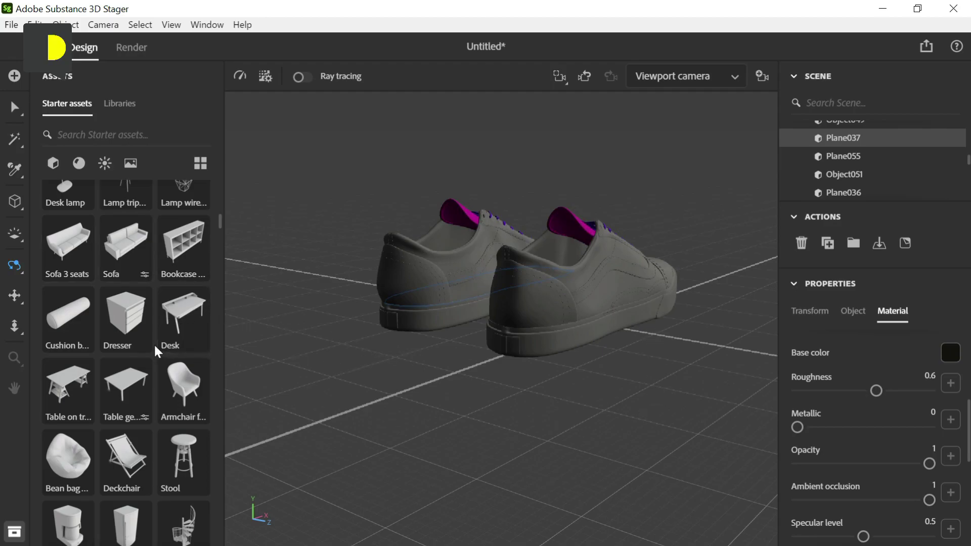
{"action": "scroll", "coordinate": [156, 348], "scroll_direction": "down", "scroll_amount": 5}
{"action": "scroll", "coordinate": [157, 348], "scroll_direction": "down", "scroll_amount": 8}
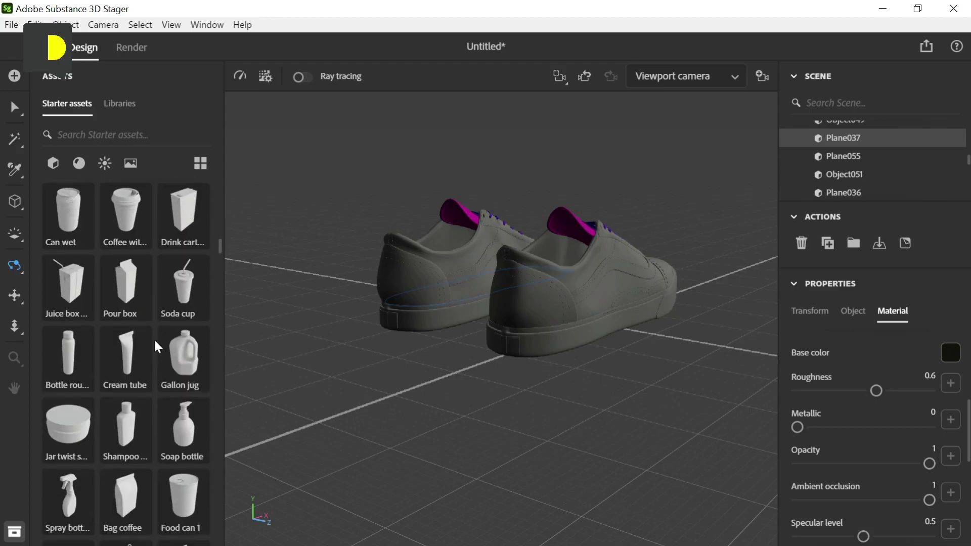
{"action": "scroll", "coordinate": [156, 348], "scroll_direction": "up", "scroll_amount": 13}
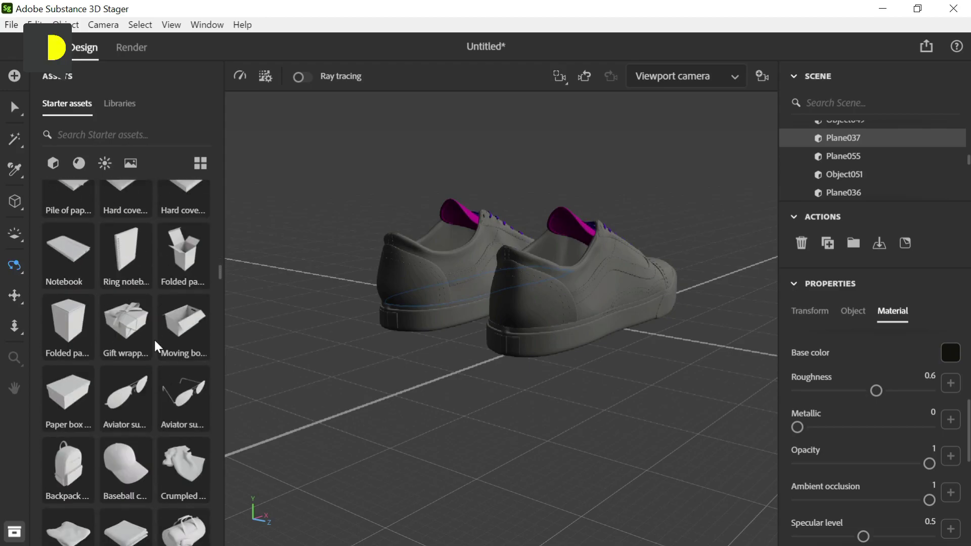
{"action": "scroll", "coordinate": [162, 203], "scroll_direction": "up", "scroll_amount": 5}
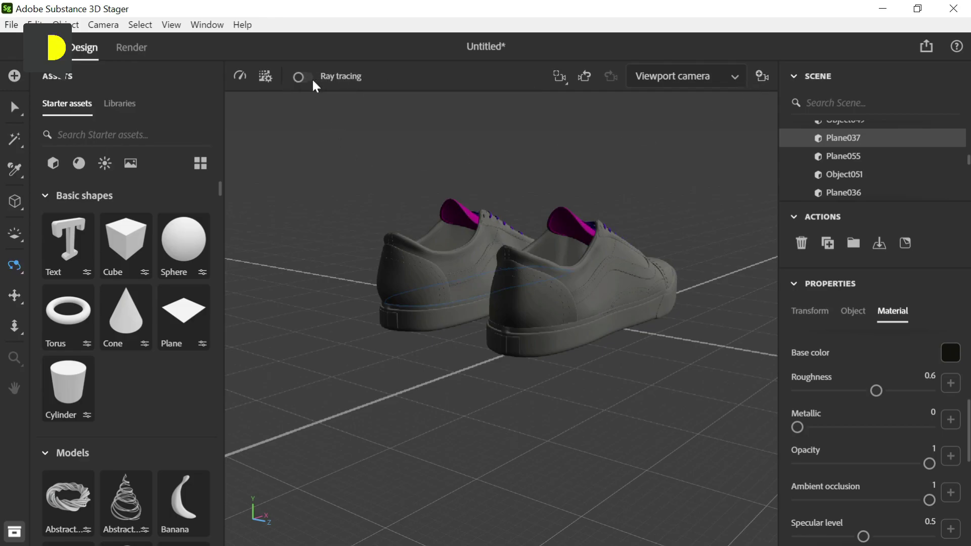
Step: Preview the shoes with ray tracing enabled, viewing them from above, and turn ray tracing off again
{"action": "left_click", "coordinate": [506, 221]}
{"action": "left_click_drag", "start_coordinate": [480, 255], "coordinate": [481, 275]}
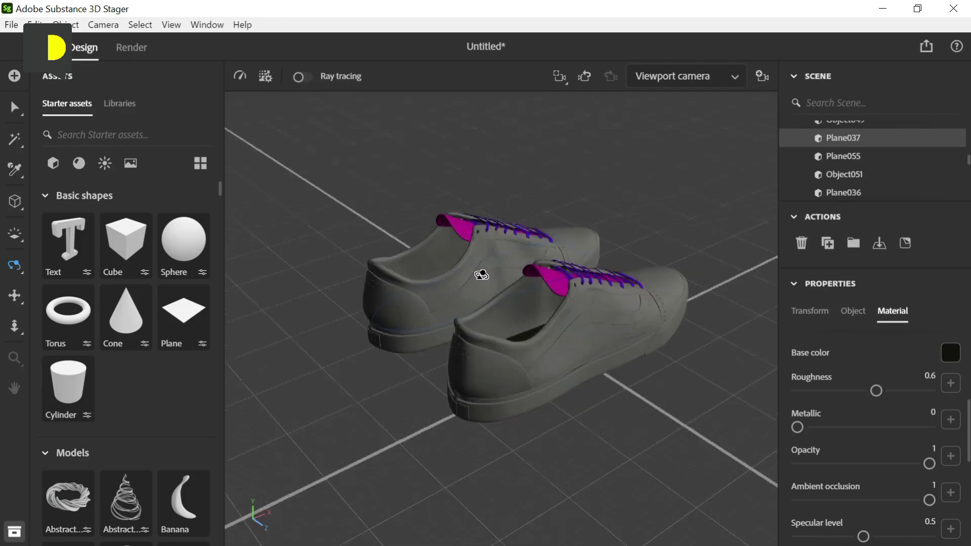
{"action": "left_click", "coordinate": [304, 77]}
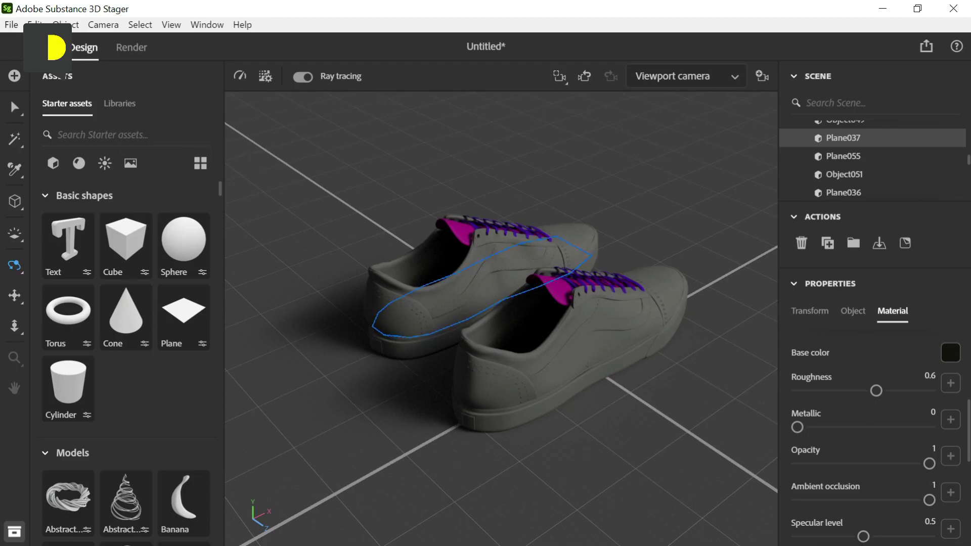
{"action": "left_click", "coordinate": [16, 108]}
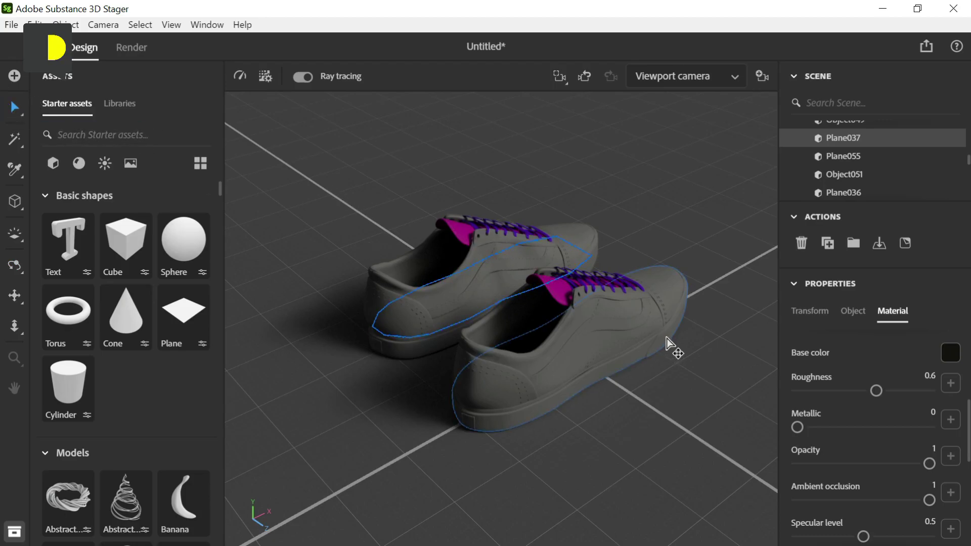
{"action": "key", "text": "1"}
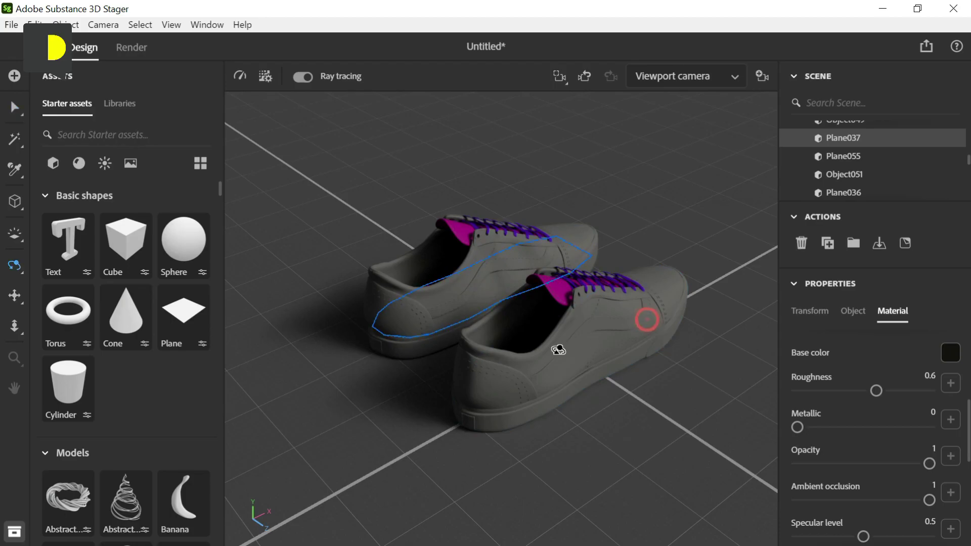
{"action": "left_click_drag", "start_coordinate": [554, 351], "coordinate": [548, 372]}
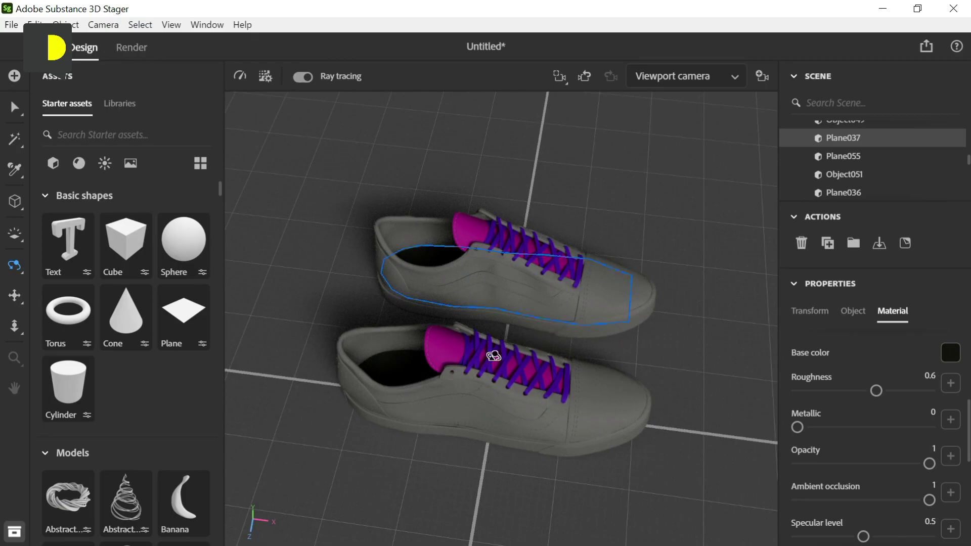
{"action": "left_click", "coordinate": [306, 77]}
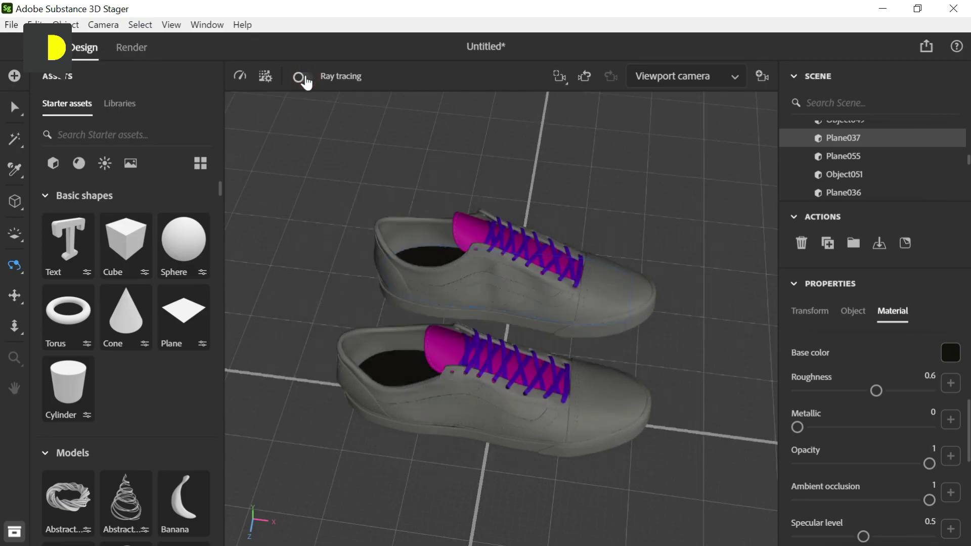
Step: Select the magenta tongue of the shoe and set its material's base color to light grey, RGB 224, 224, 224
{"action": "left_click", "coordinate": [441, 272]}
{"action": "mouse_move", "coordinate": [489, 367]}
{"action": "left_mouse_down"}
{"action": "mouse_move", "coordinate": [542, 390]}
{"action": "mouse_move", "coordinate": [541, 358]}
{"action": "left_mouse_up"}
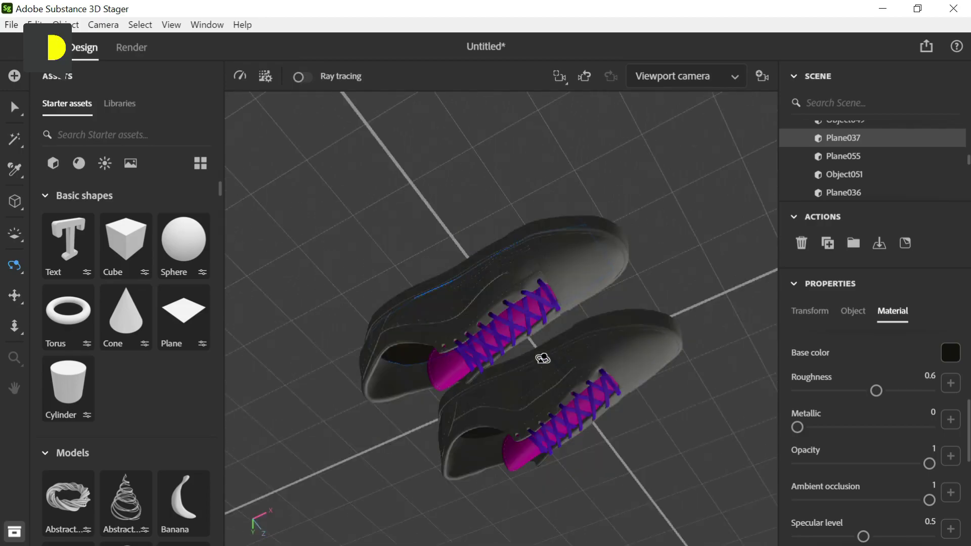
{"action": "left_click", "coordinate": [516, 344]}
{"action": "left_click_drag", "start_coordinate": [610, 217], "coordinate": [654, 145]}
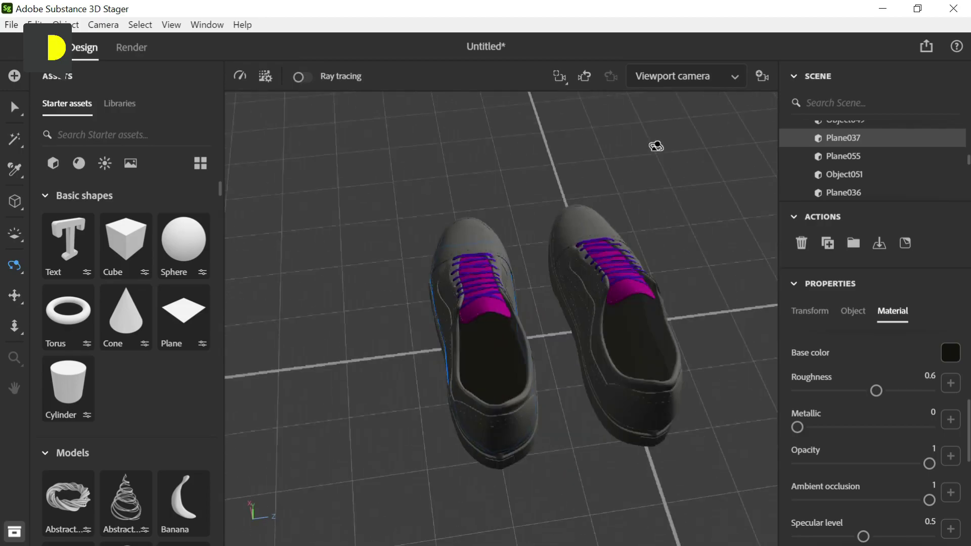
{"action": "scroll", "coordinate": [465, 326], "scroll_direction": "up", "scroll_amount": 5}
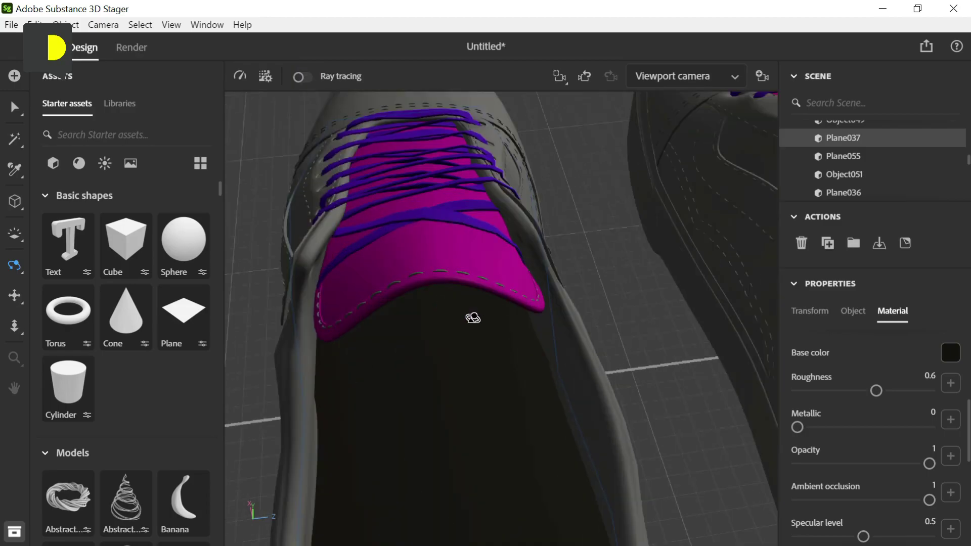
{"action": "scroll", "coordinate": [472, 317], "scroll_direction": "down", "scroll_amount": 2}
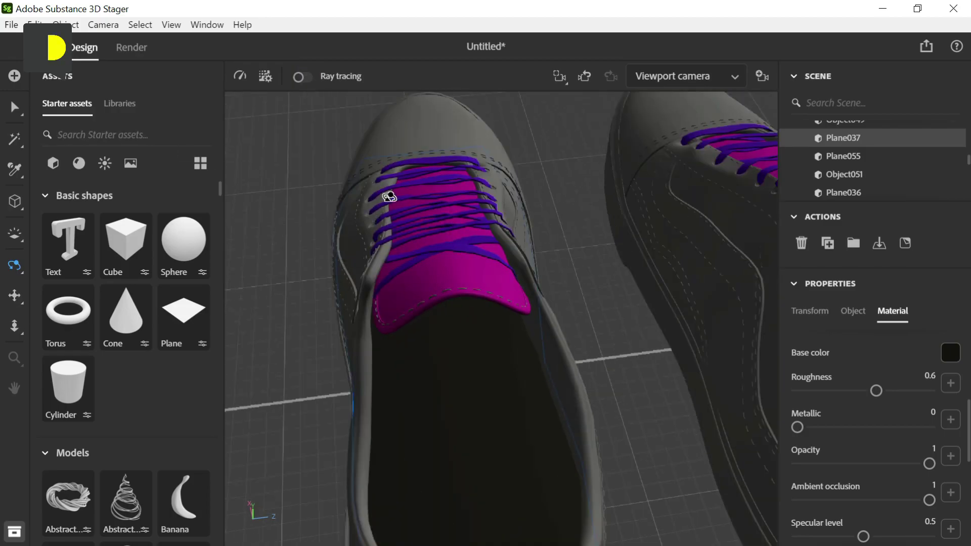
{"action": "key", "text": "v"}
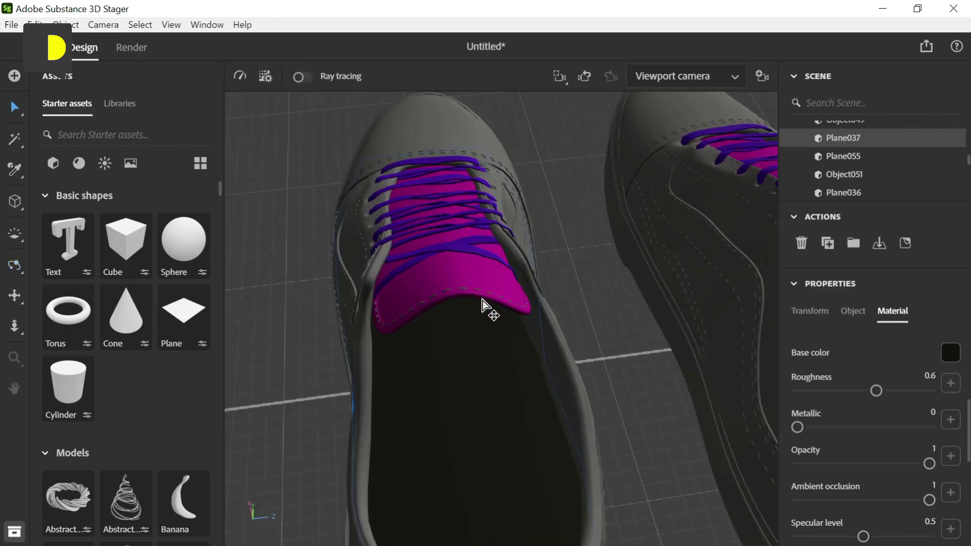
{"action": "left_click", "coordinate": [466, 273]}
{"action": "scroll", "coordinate": [466, 273], "scroll_direction": "down", "scroll_amount": 1}
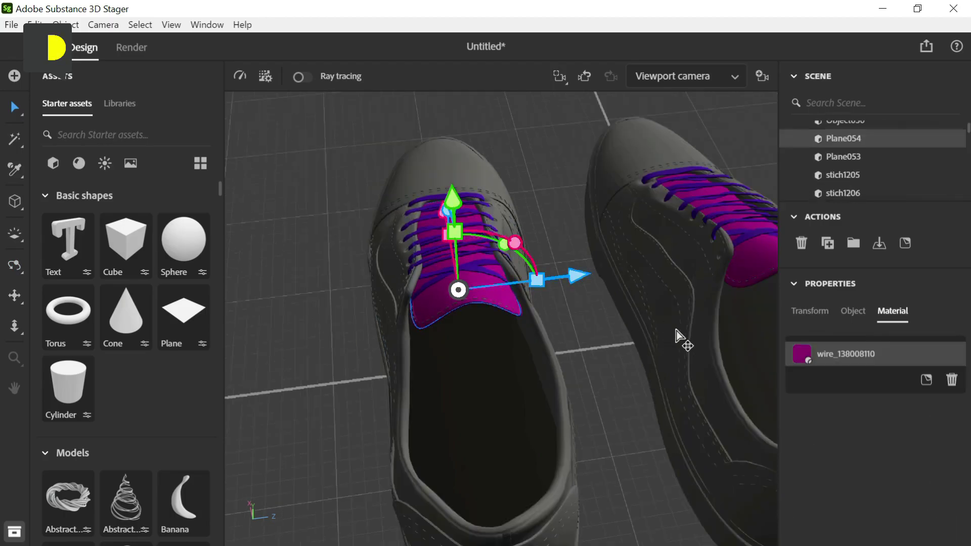
{"action": "left_click", "coordinate": [889, 314]}
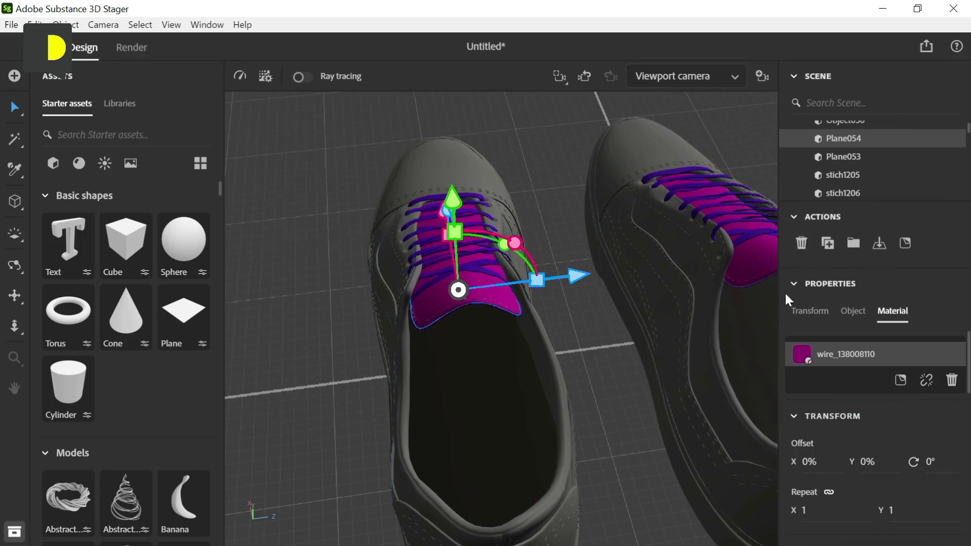
{"action": "scroll", "coordinate": [869, 407], "scroll_direction": "down", "scroll_amount": 3}
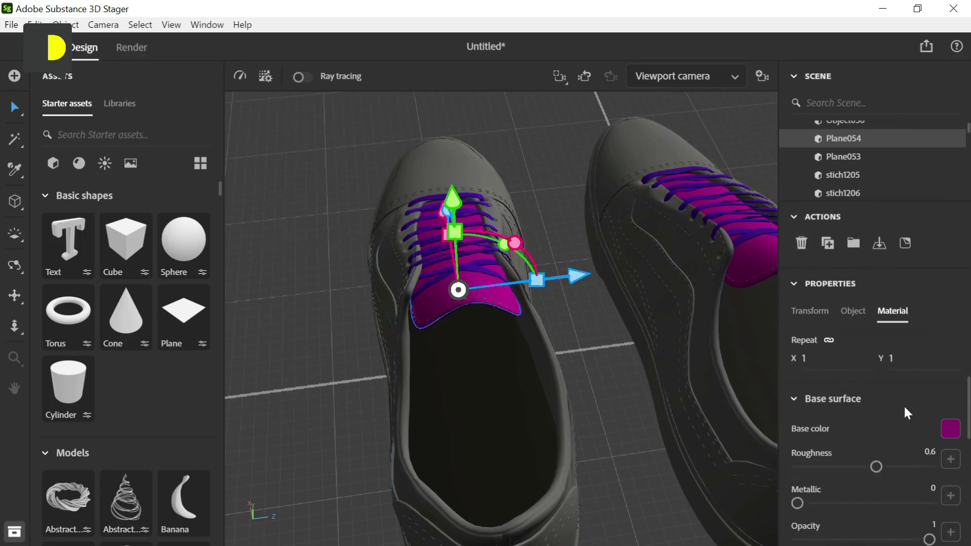
{"action": "left_click", "coordinate": [949, 433]}
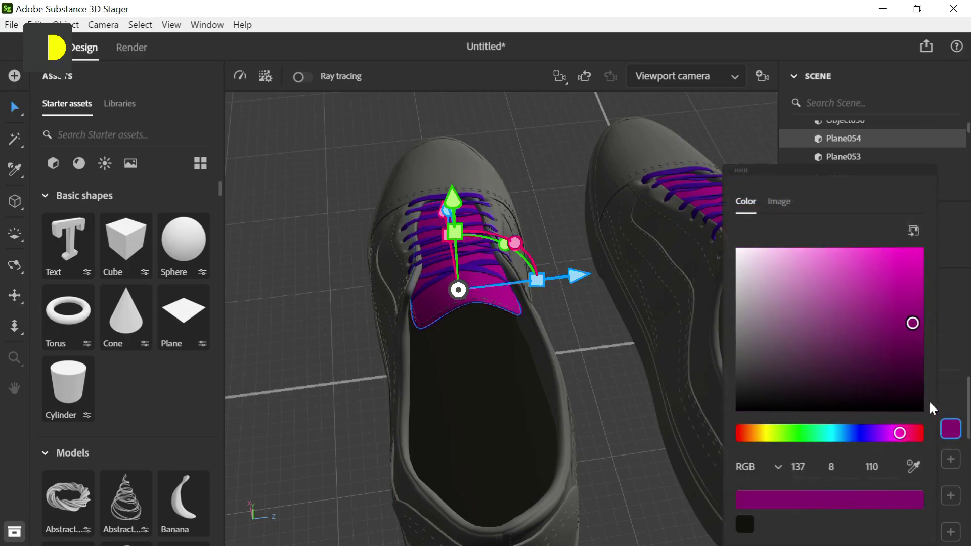
{"action": "left_click_drag", "start_coordinate": [747, 271], "coordinate": [732, 266]}
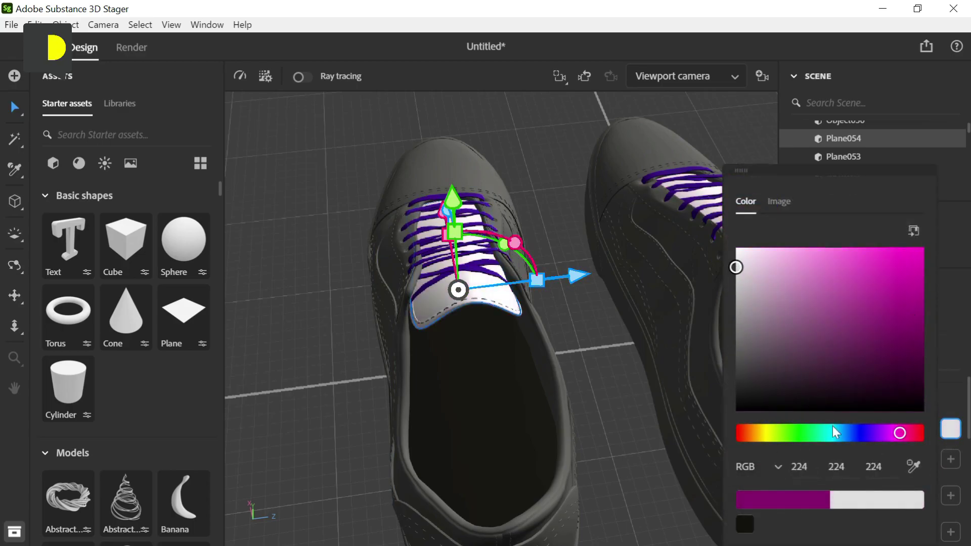
{"action": "left_click", "coordinate": [963, 270]}
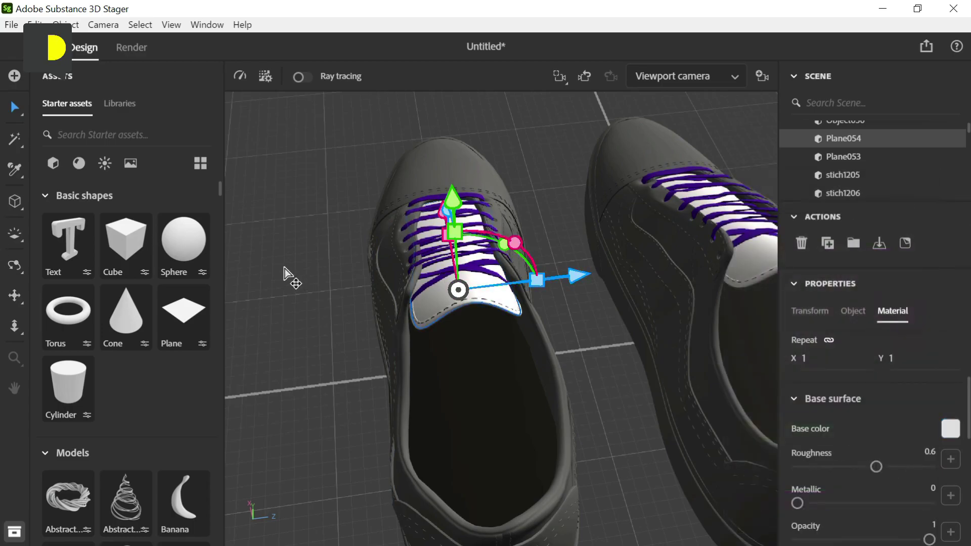
Step: Select the purple laces of the shoe and set their material's base color to black, RGB 0, 0, 0
{"action": "left_click", "coordinate": [480, 270]}
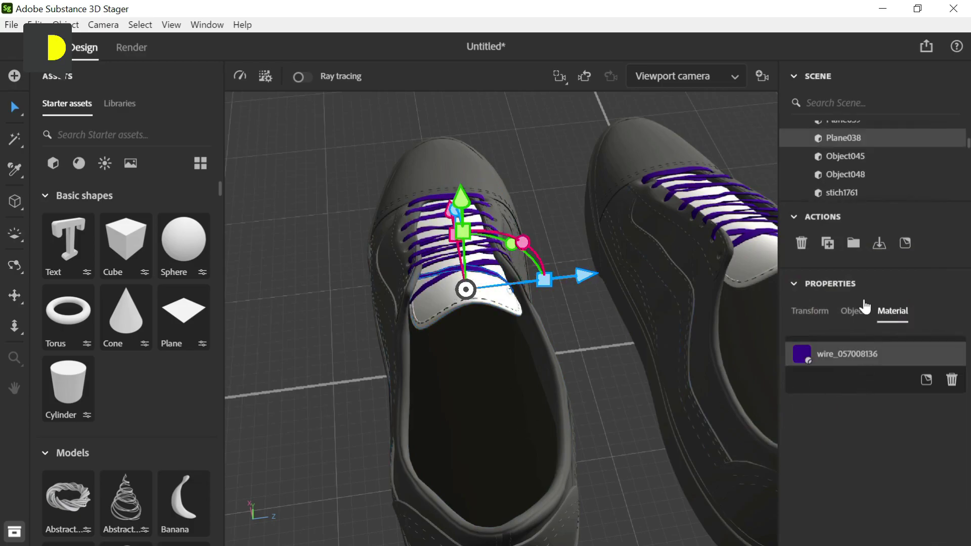
{"action": "left_click", "coordinate": [851, 363]}
{"action": "scroll", "coordinate": [855, 373], "scroll_direction": "down", "scroll_amount": 4}
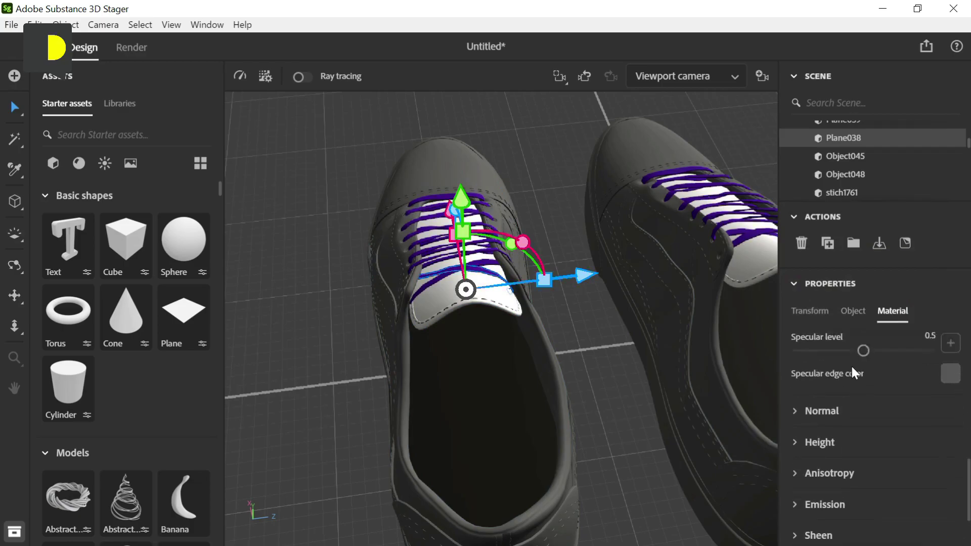
{"action": "scroll", "coordinate": [935, 373], "scroll_direction": "up", "scroll_amount": 6}
{"action": "left_click", "coordinate": [950, 430]}
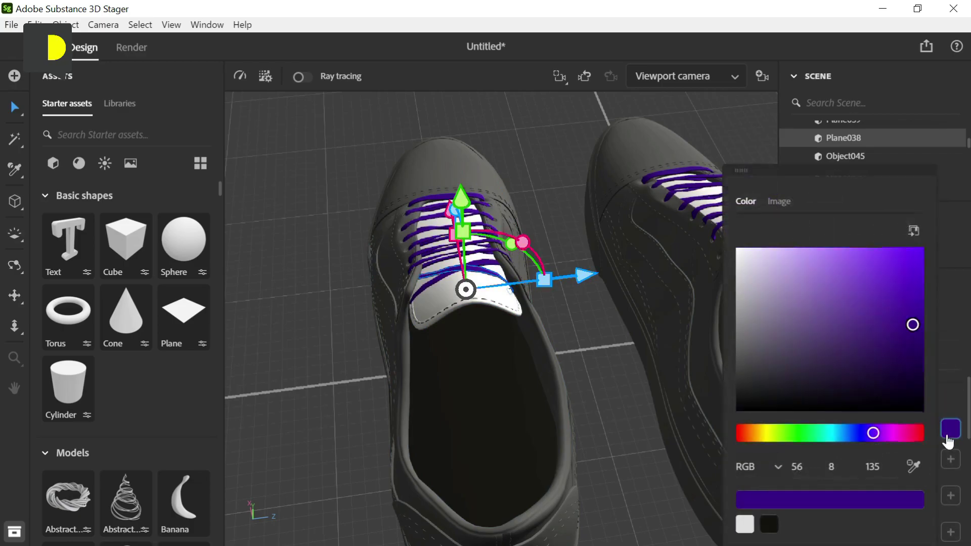
{"action": "left_click_drag", "start_coordinate": [915, 412], "coordinate": [917, 413]}
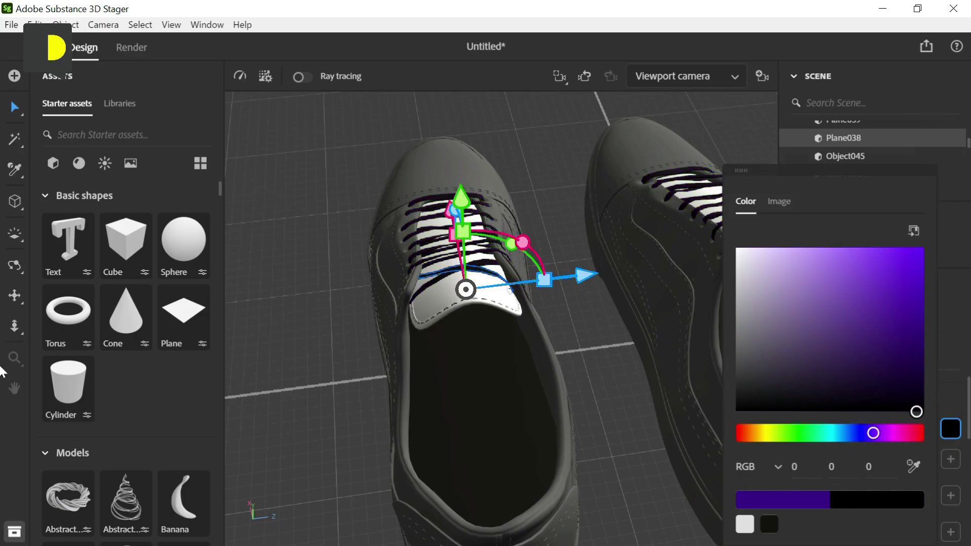
{"action": "left_click", "coordinate": [962, 316]}
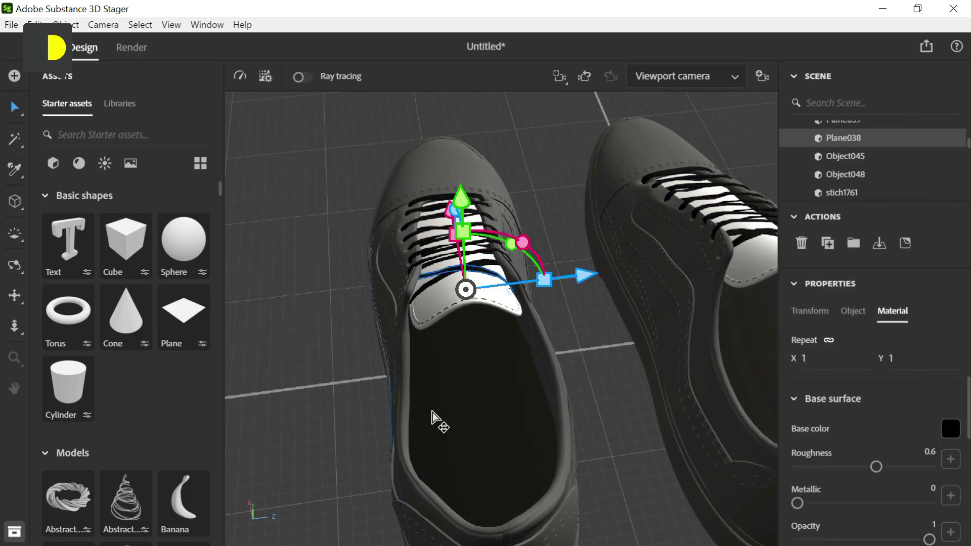
Step: Try to recolor the wavy side stripe by setting its linked material's base color to white, RGB 255, 255, 255
{"action": "key", "text": "1"}
{"action": "left_click_drag", "start_coordinate": [432, 411], "coordinate": [560, 304]}
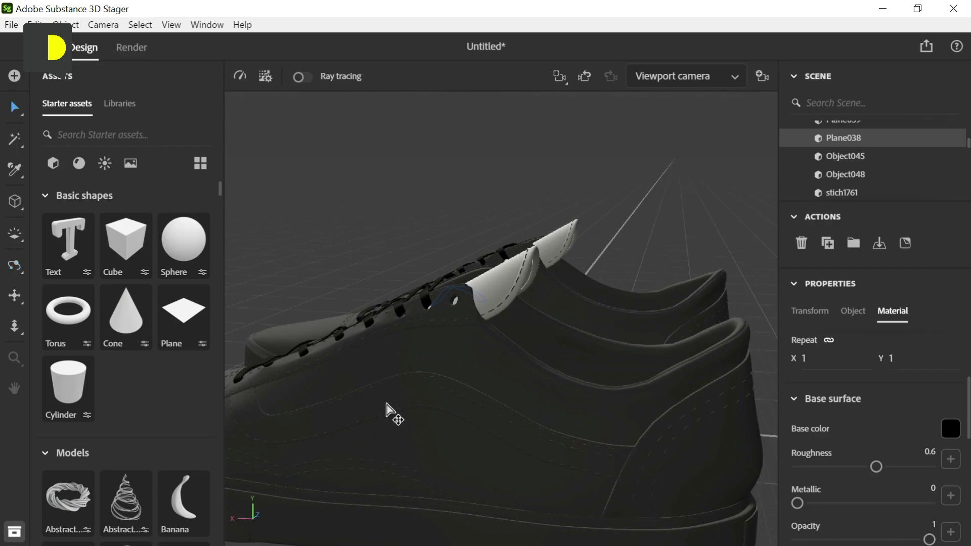
{"action": "left_click", "coordinate": [337, 428]}
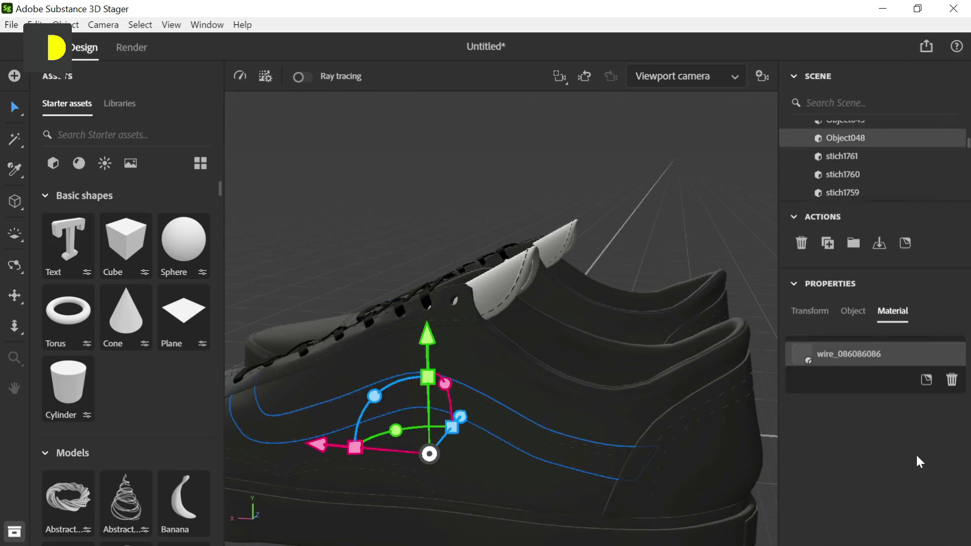
{"action": "left_click", "coordinate": [821, 382]}
{"action": "scroll", "coordinate": [868, 424], "scroll_direction": "down", "scroll_amount": 5}
{"action": "scroll", "coordinate": [870, 422], "scroll_direction": "up", "scroll_amount": 2}
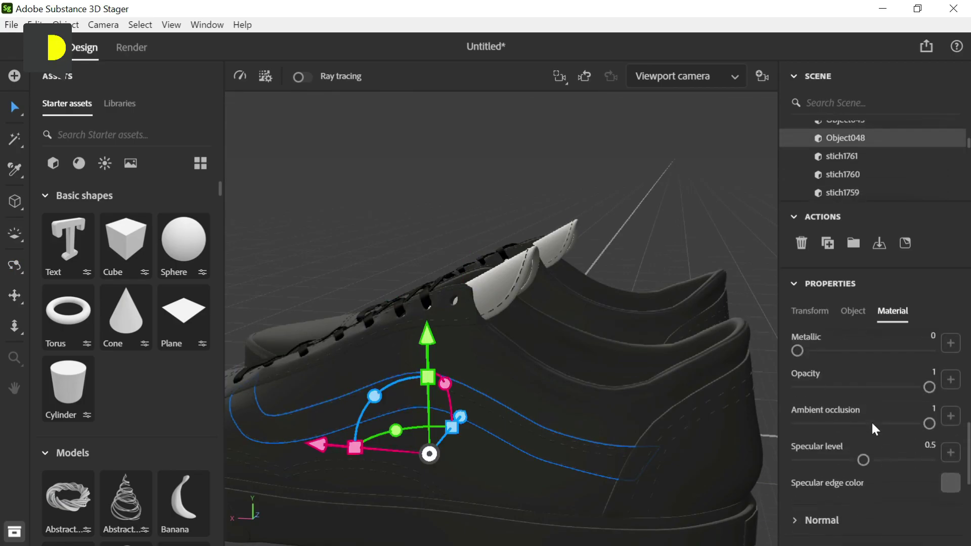
{"action": "scroll", "coordinate": [875, 422], "scroll_direction": "down", "scroll_amount": 2}
{"action": "scroll", "coordinate": [875, 423], "scroll_direction": "up", "scroll_amount": 3}
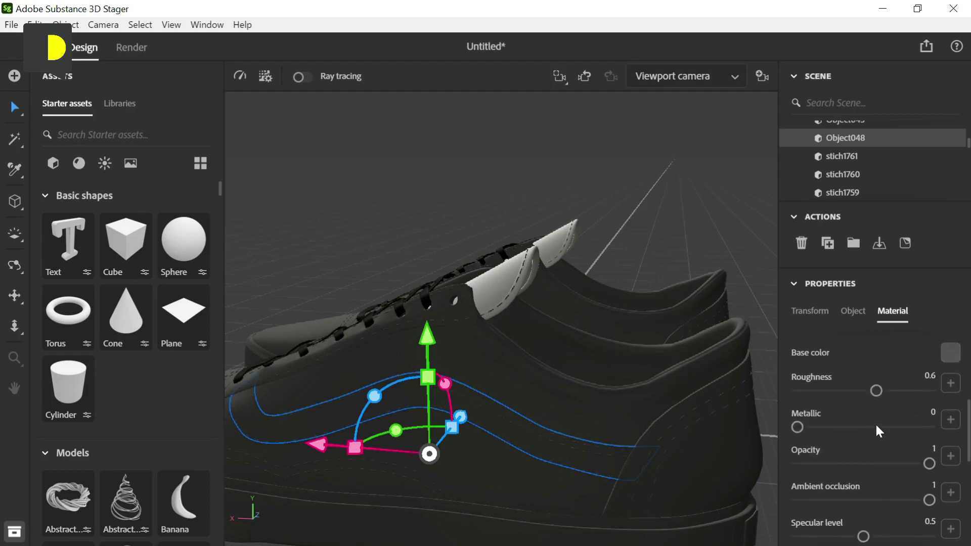
{"action": "left_click", "coordinate": [947, 353]}
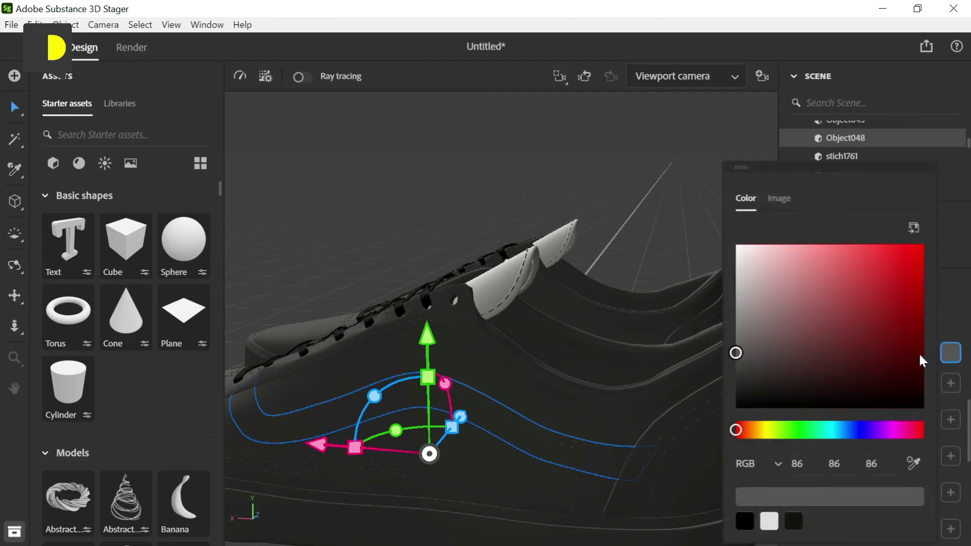
{"action": "left_click", "coordinate": [721, 244]}
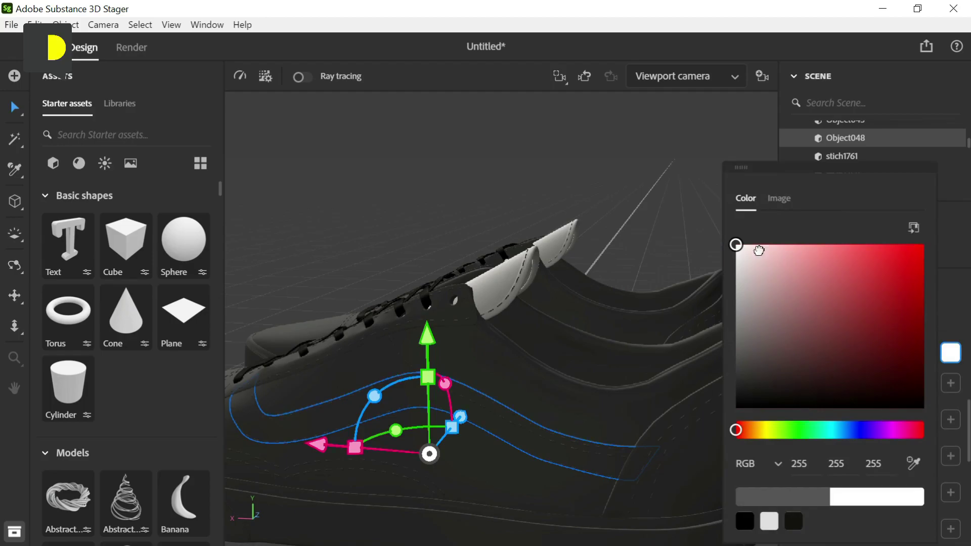
{"action": "left_click", "coordinate": [937, 229]}
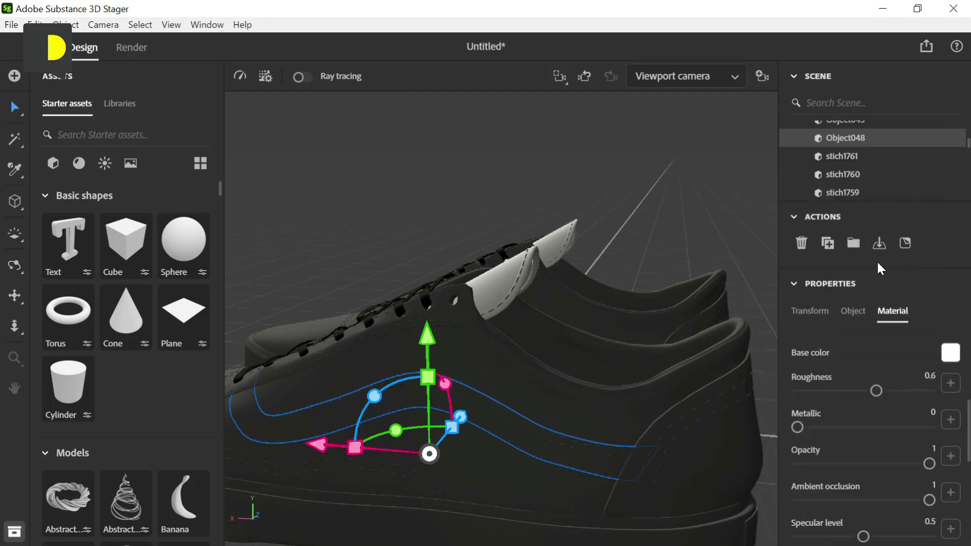
{"action": "scroll", "coordinate": [891, 411], "scroll_direction": "down", "scroll_amount": 3}
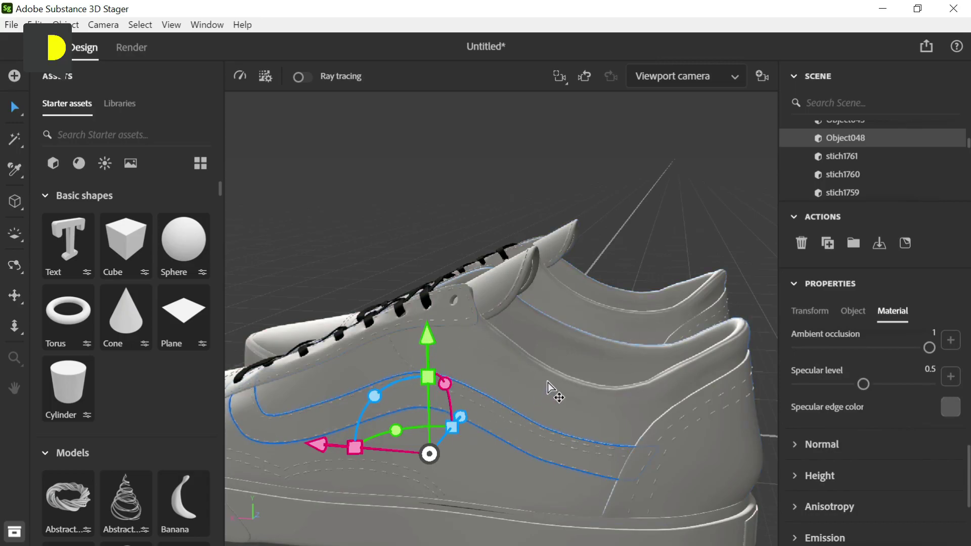
{"action": "key", "text": "1"}
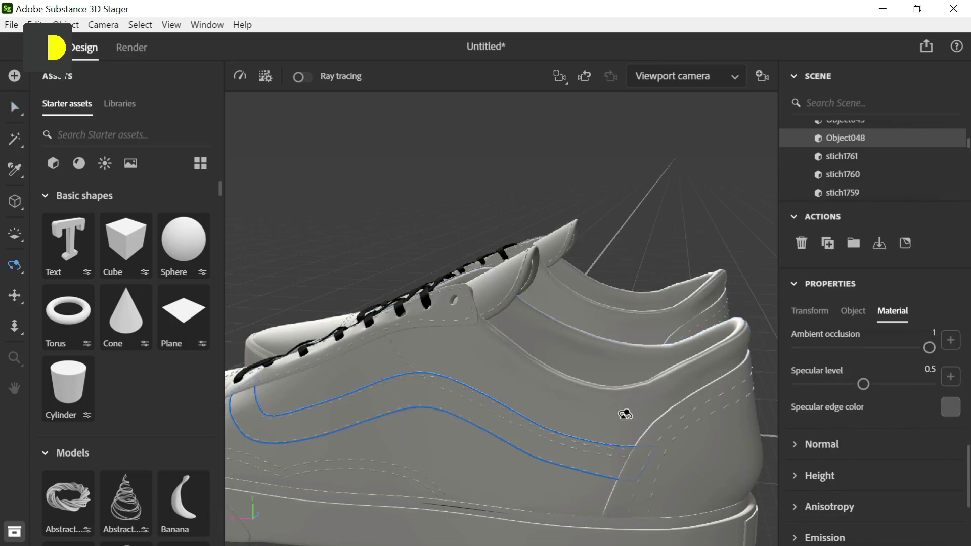
{"action": "key", "text": "v"}
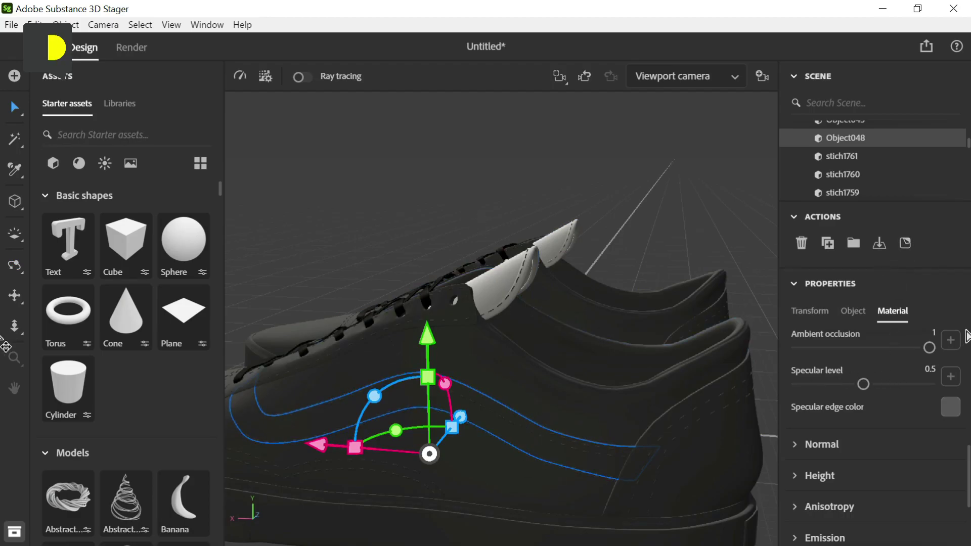
Step: Unlink the side stripe's material from the other shoe parts and set its base color to white
{"action": "scroll", "coordinate": [893, 409], "scroll_direction": "up", "scroll_amount": 10}
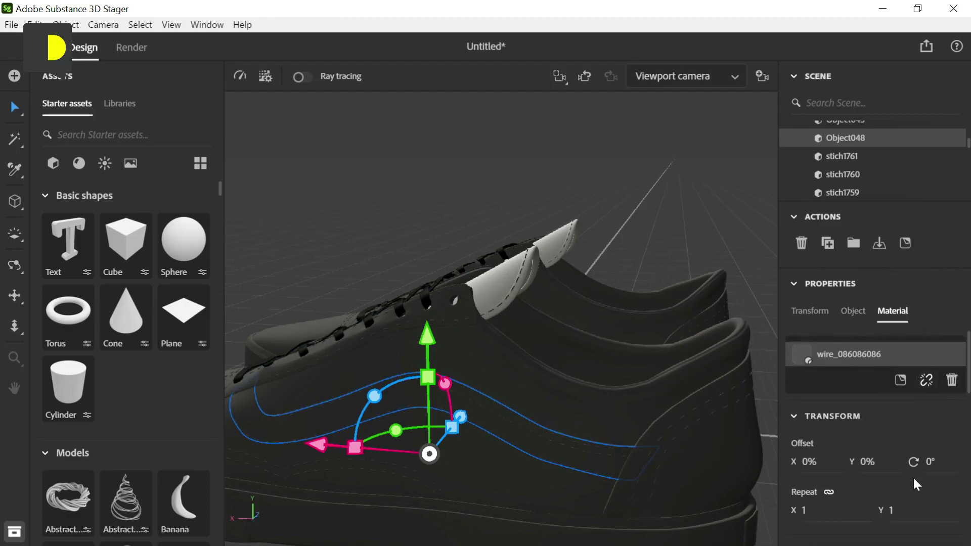
{"action": "left_click", "coordinate": [926, 380]}
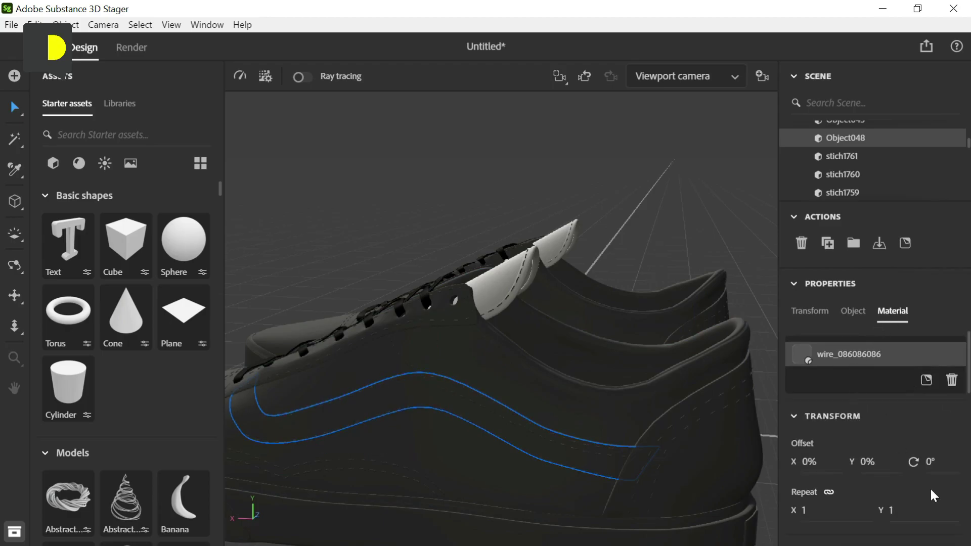
{"action": "scroll", "coordinate": [931, 485], "scroll_direction": "down", "scroll_amount": 8}
{"action": "scroll", "coordinate": [931, 455], "scroll_direction": "up", "scroll_amount": 5}
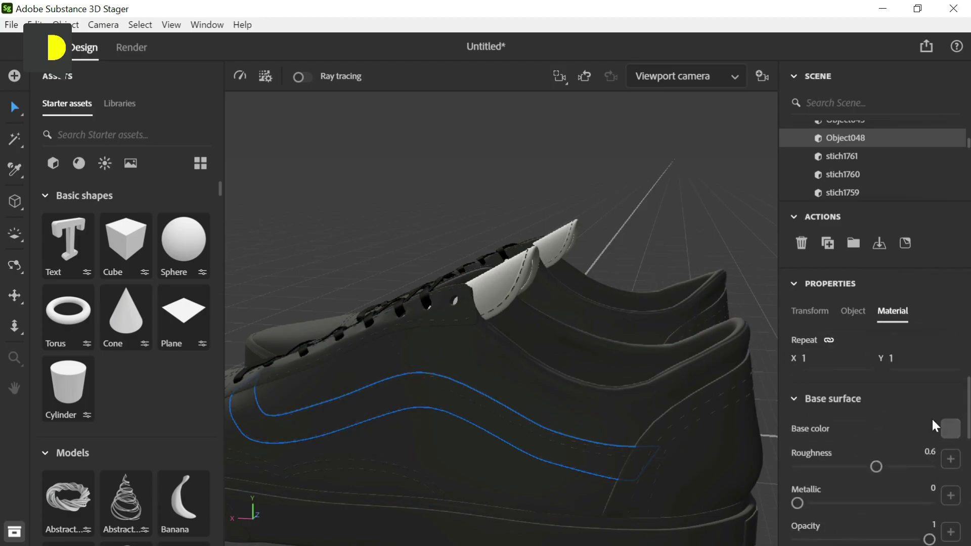
{"action": "left_click", "coordinate": [955, 436]}
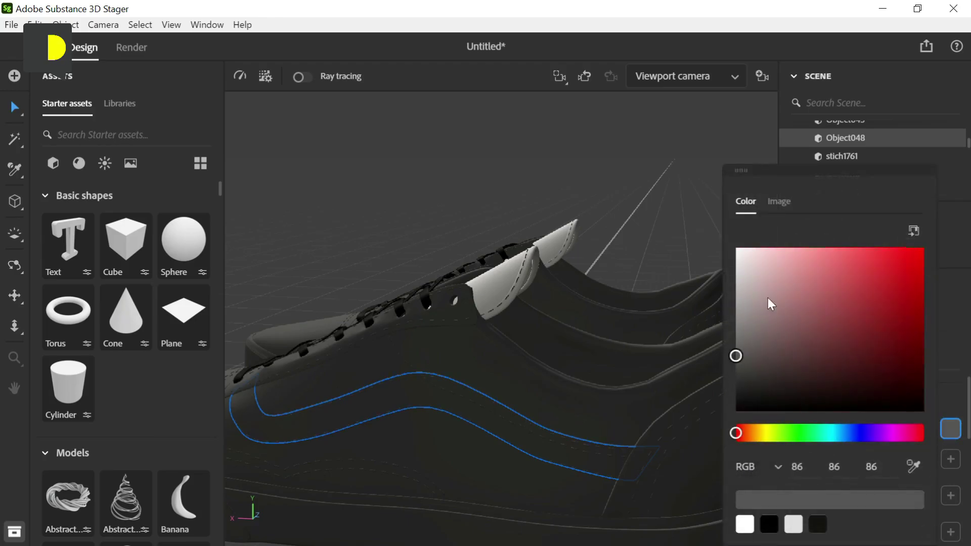
{"action": "left_click", "coordinate": [700, 233]}
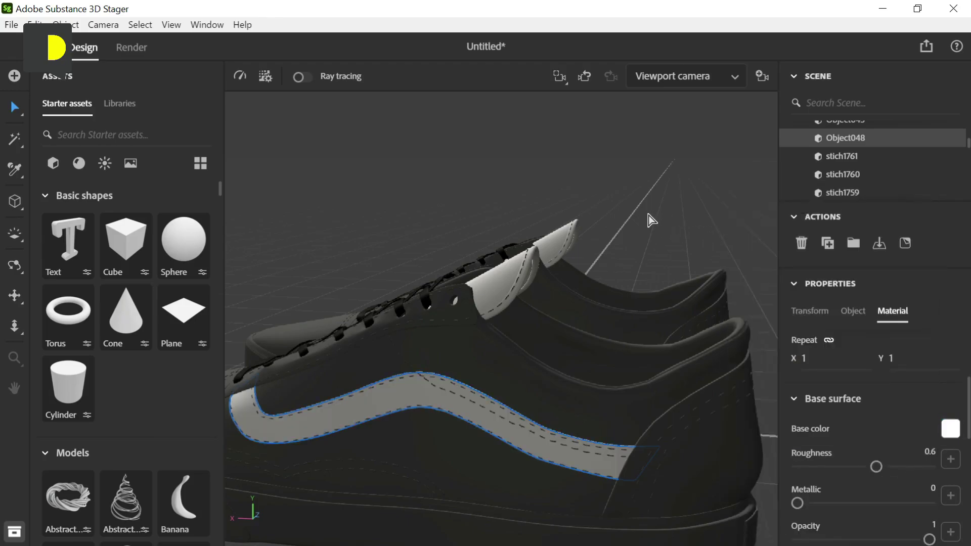
Step: Deselect the stripe, frame the whole pair of shoes, and inspect the new colors from behind and from the front side
{"action": "left_click", "coordinate": [650, 221]}
{"action": "key", "text": "f"}
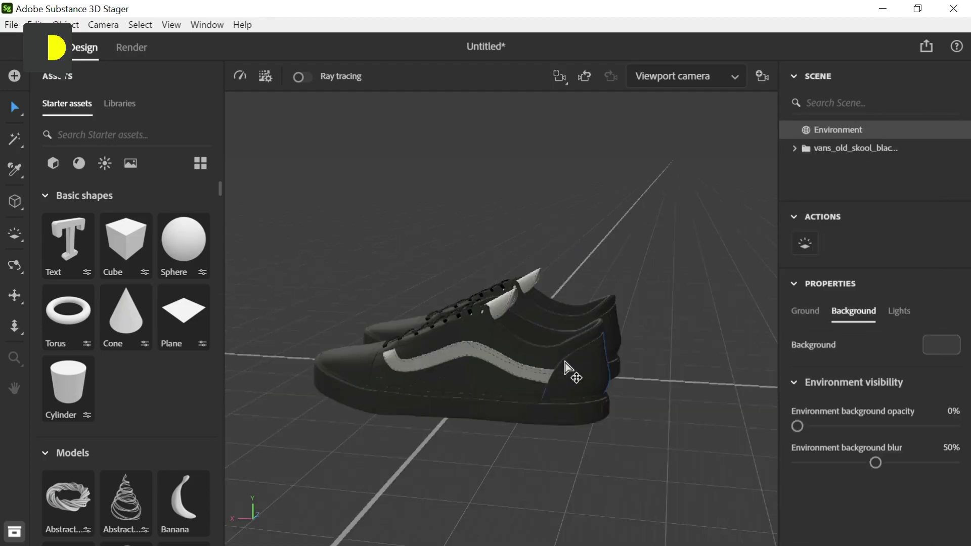
{"action": "key", "text": "o"}
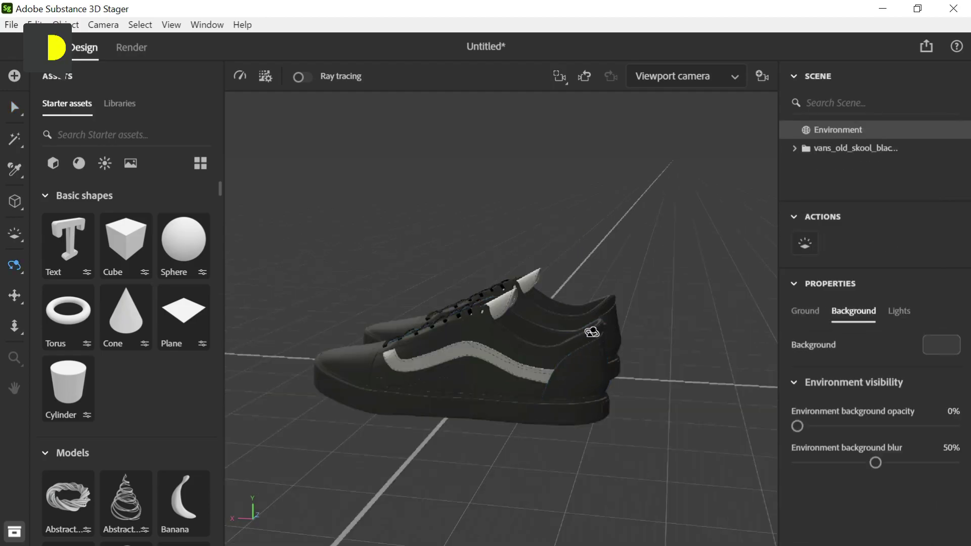
{"action": "left_click_drag", "start_coordinate": [608, 328], "coordinate": [537, 344]}
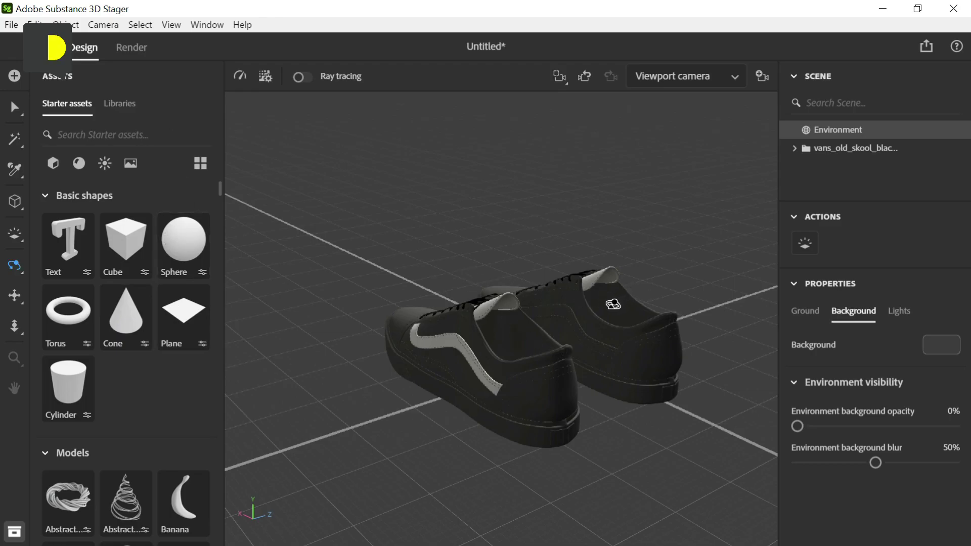
{"action": "left_click_drag", "start_coordinate": [610, 304], "coordinate": [440, 386]}
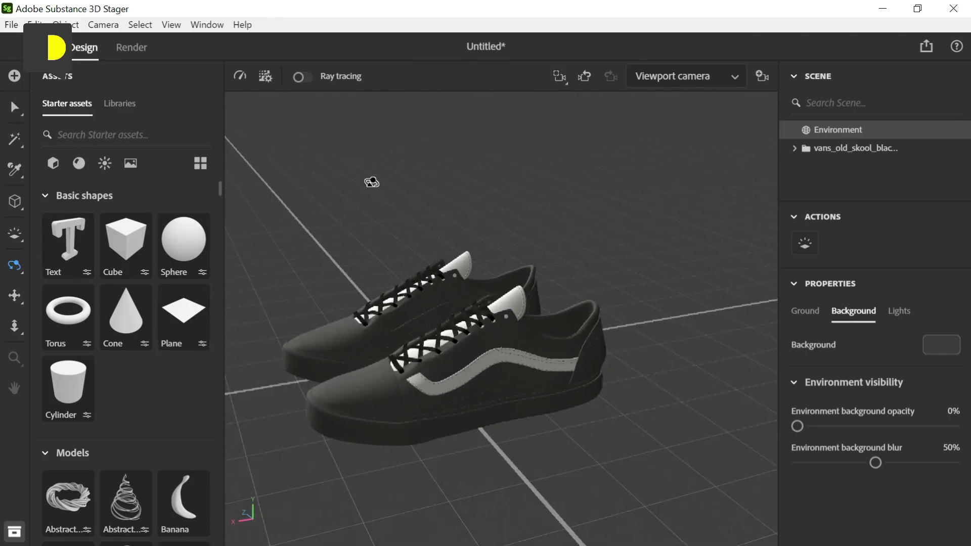
Step: Check the available asset libraries, dismissing their introduction, and browse the starter assets' models and basic materials
{"action": "left_click", "coordinate": [117, 107]}
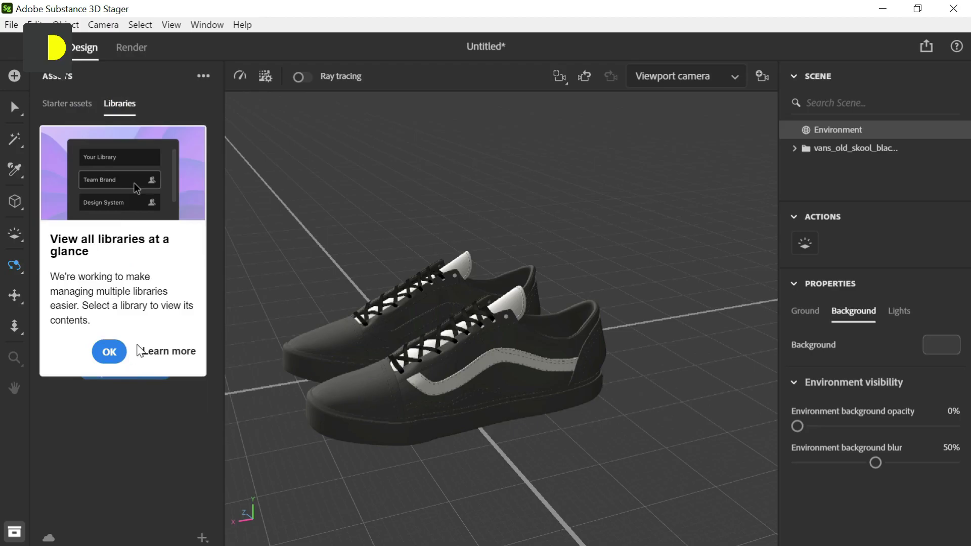
{"action": "left_click", "coordinate": [110, 352]}
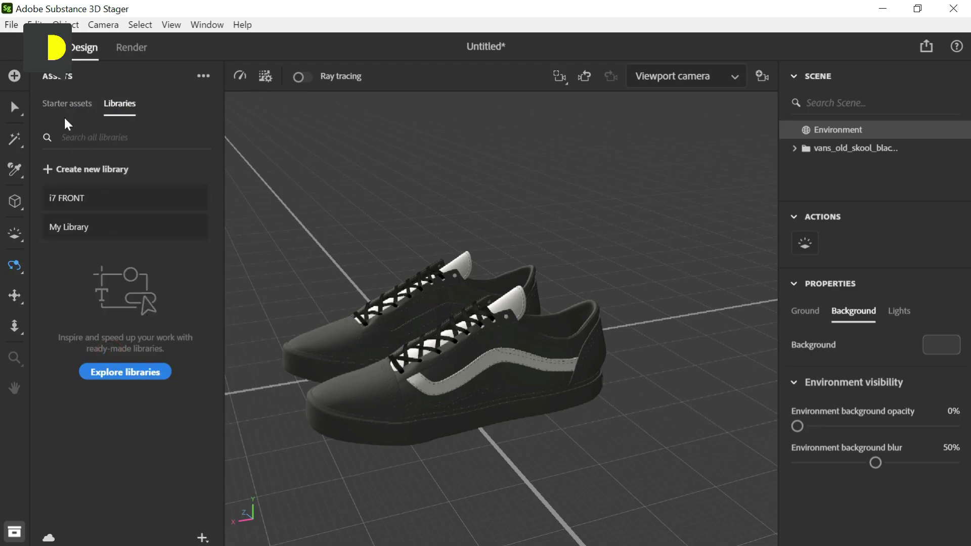
{"action": "left_click", "coordinate": [71, 104]}
{"action": "scroll", "coordinate": [113, 331], "scroll_direction": "down", "scroll_amount": 20}
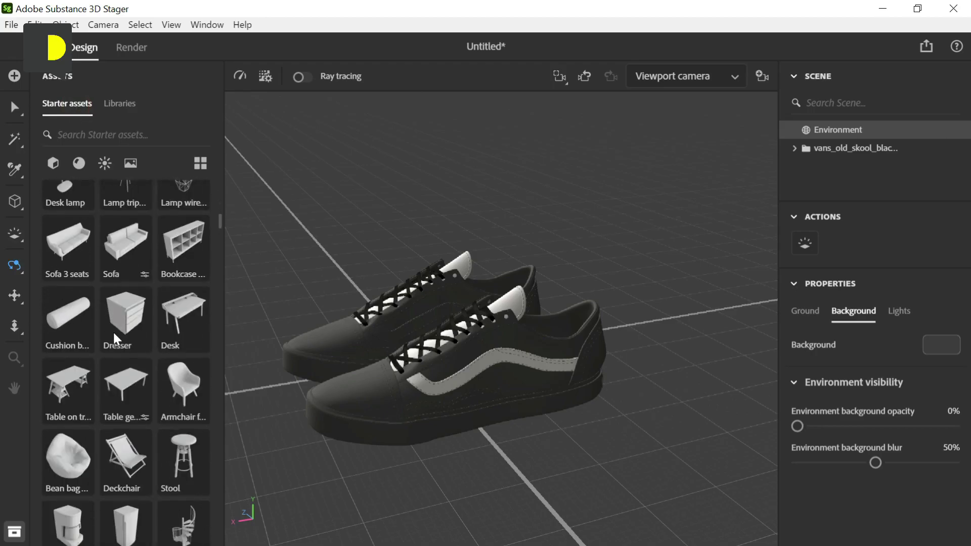
{"action": "scroll", "coordinate": [113, 329], "scroll_direction": "down", "scroll_amount": 5}
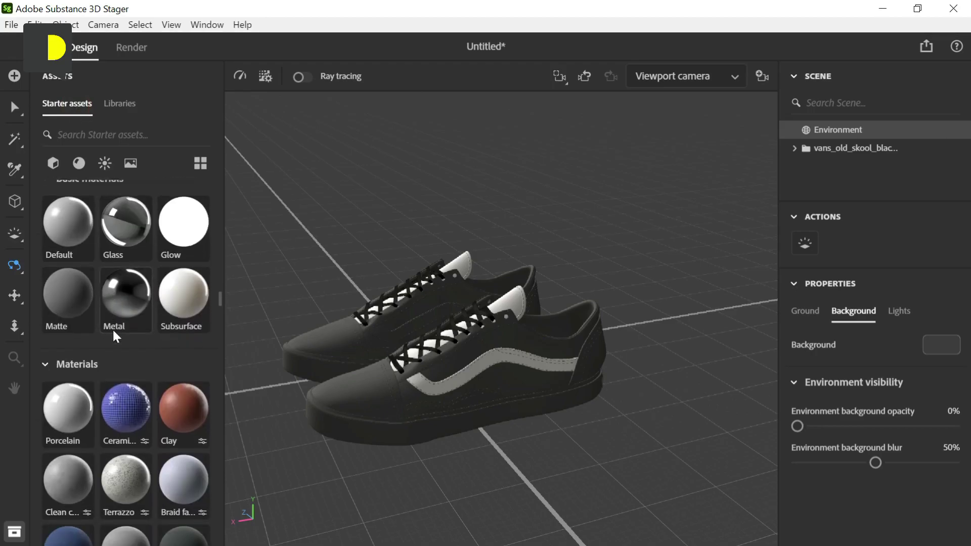
{"action": "scroll", "coordinate": [113, 329], "scroll_direction": "up", "scroll_amount": 15}
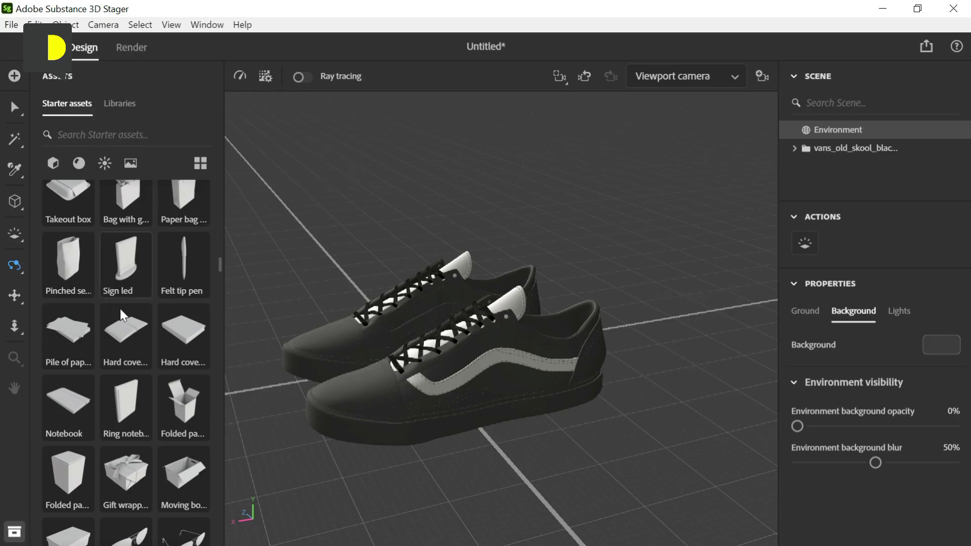
Step: Examine the recolored shoes from behind, from above and from the sides, both close up and at a distance
{"action": "left_click_drag", "start_coordinate": [102, 285], "coordinate": [501, 337]}
{"action": "left_click_drag", "start_coordinate": [583, 320], "coordinate": [459, 342]}
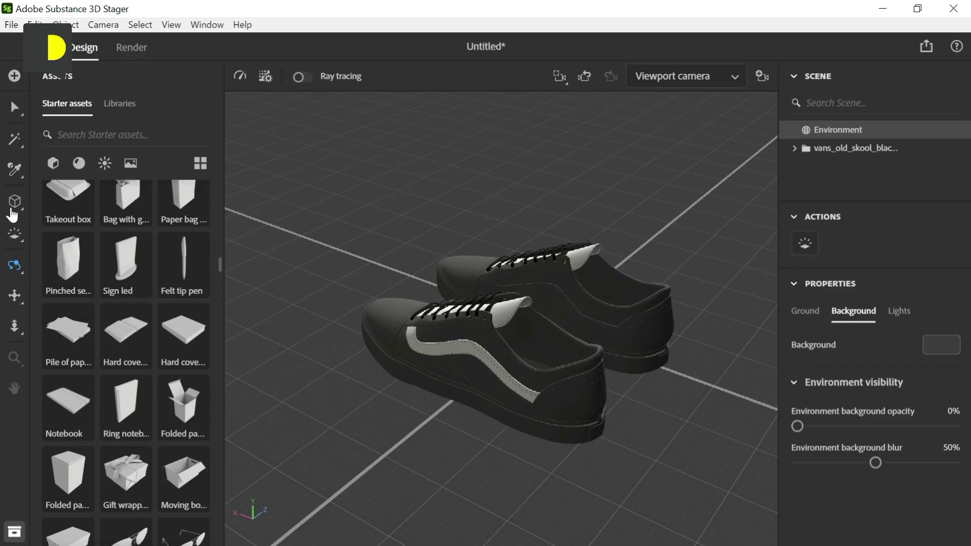
{"action": "left_click", "coordinate": [112, 28]}
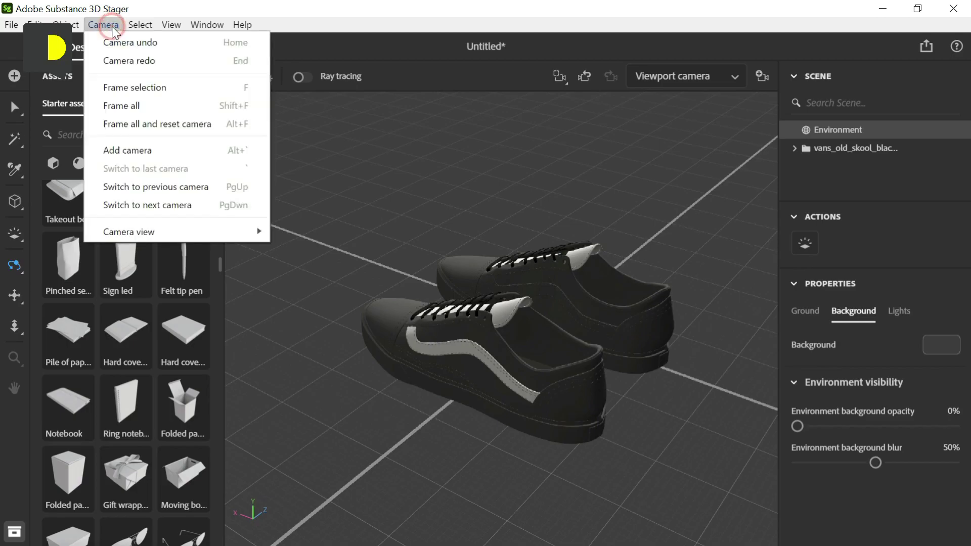
{"action": "left_click", "coordinate": [112, 28]}
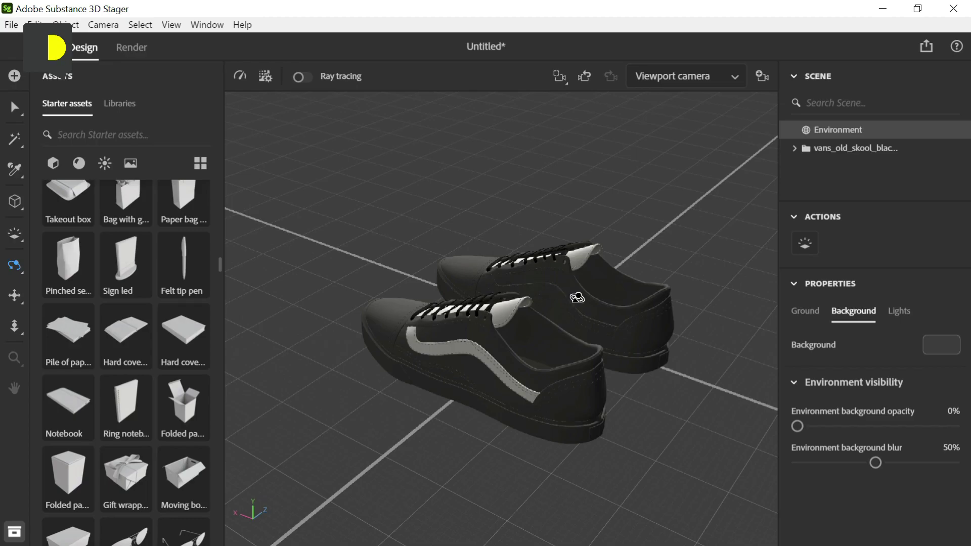
{"action": "left_click_drag", "start_coordinate": [606, 298], "coordinate": [485, 283]}
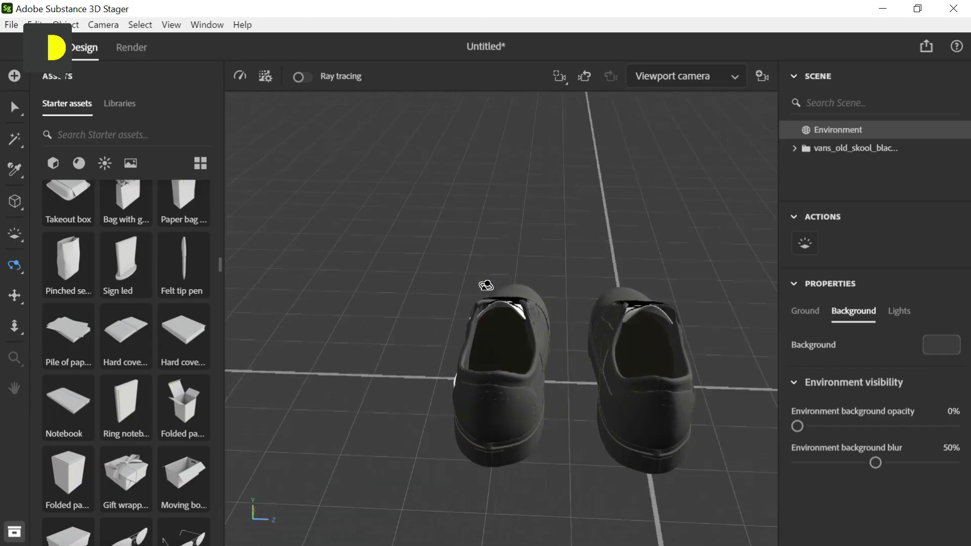
{"action": "left_click_drag", "start_coordinate": [420, 363], "coordinate": [47, 162]}
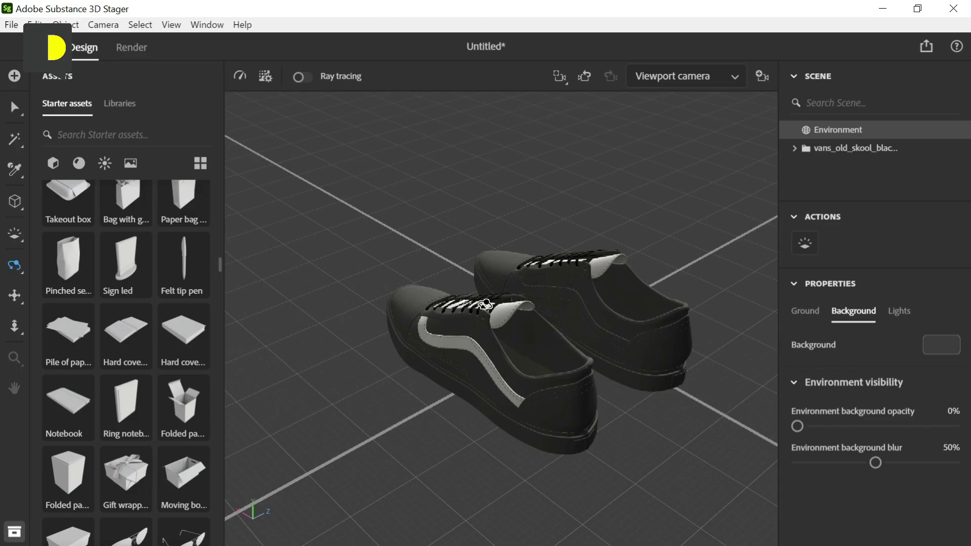
{"action": "left_click_drag", "start_coordinate": [600, 290], "coordinate": [627, 322]}
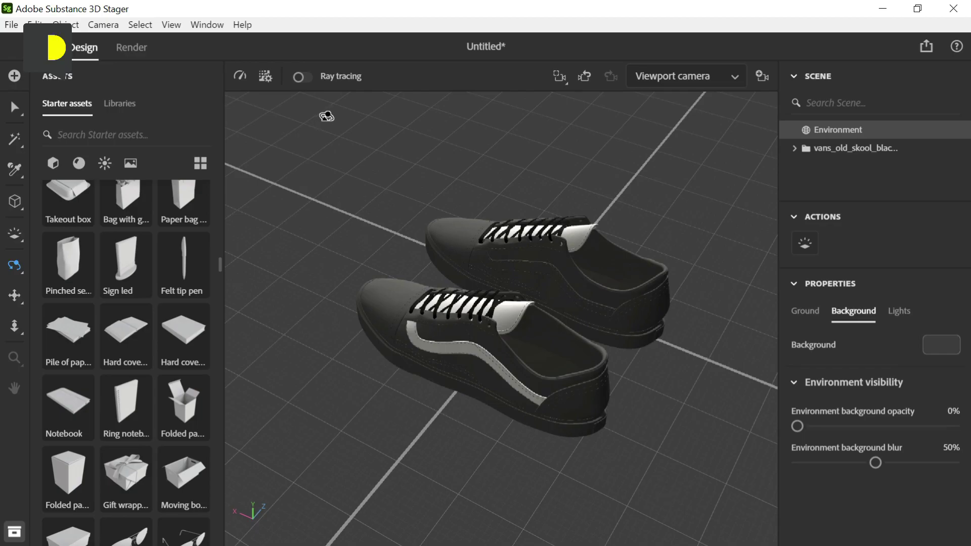
{"action": "left_click_drag", "start_coordinate": [631, 288], "coordinate": [505, 343]}
{"action": "scroll", "coordinate": [505, 343], "scroll_direction": "up", "scroll_amount": 5}
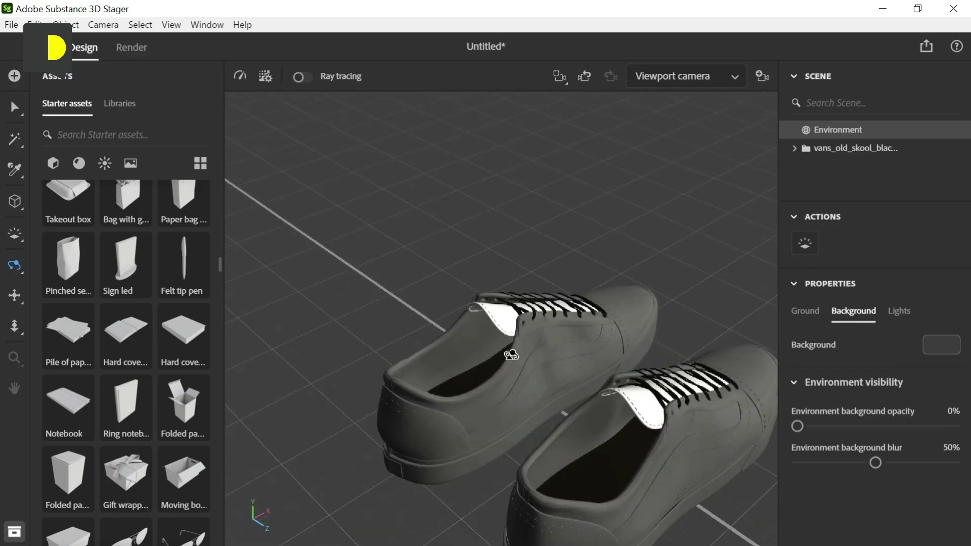
{"action": "scroll", "coordinate": [608, 395], "scroll_direction": "down", "scroll_amount": 5}
{"action": "left_click_drag", "start_coordinate": [607, 395], "coordinate": [673, 383]}
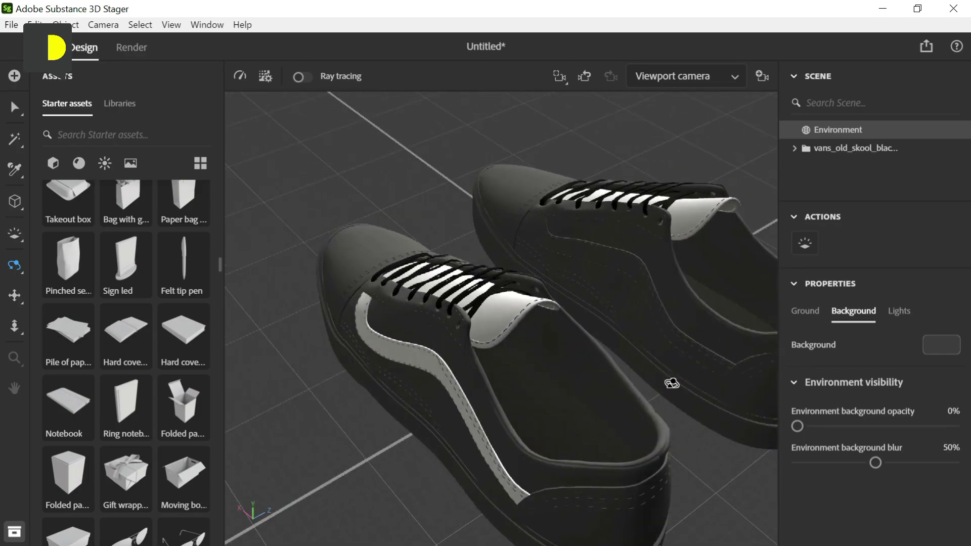
{"action": "scroll", "coordinate": [585, 335], "scroll_direction": "down", "scroll_amount": 5}
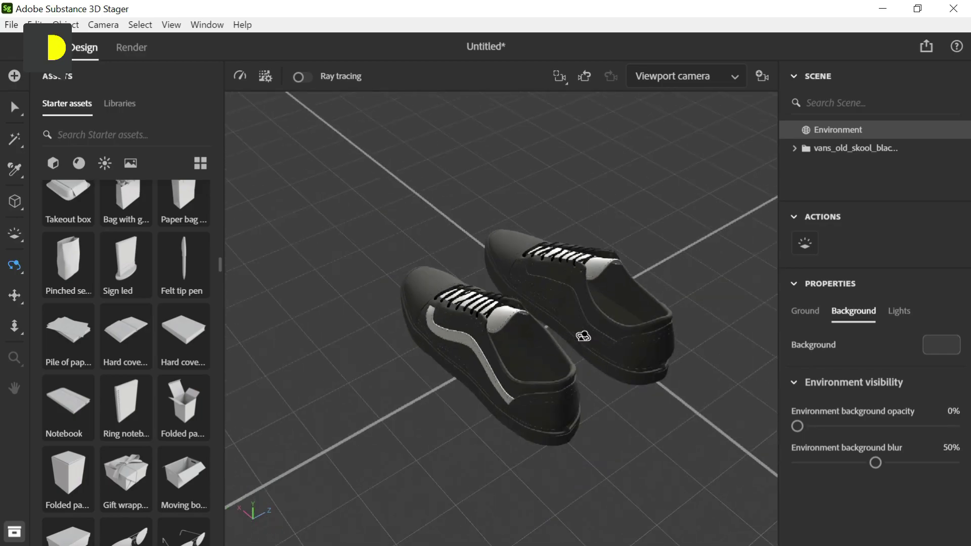
{"action": "left_click_drag", "start_coordinate": [583, 335], "coordinate": [546, 304]}
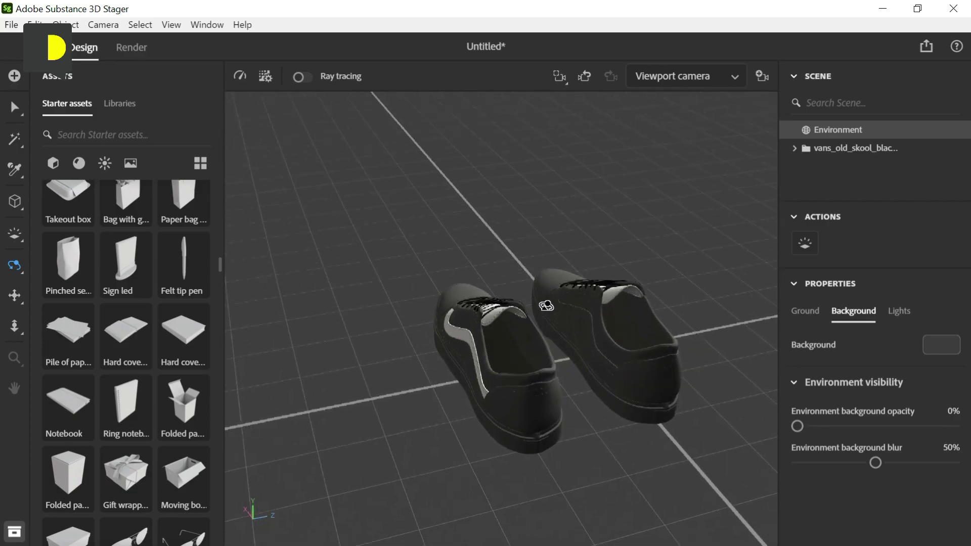